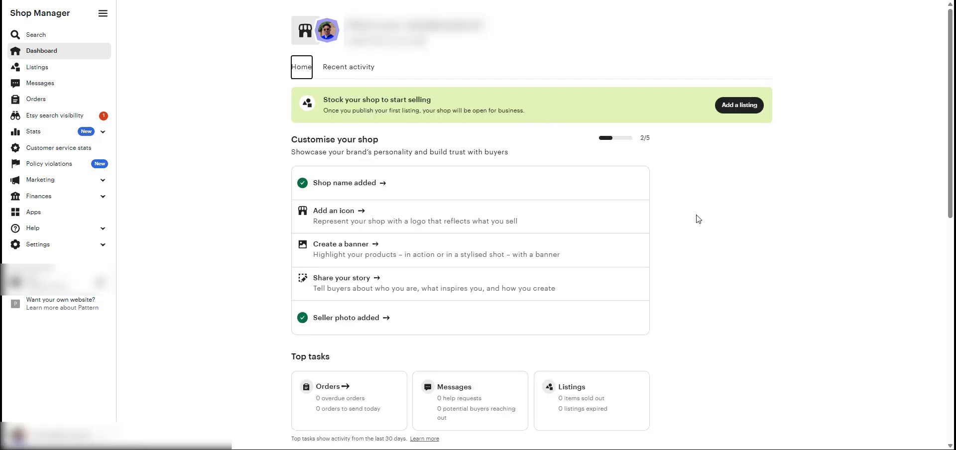
pyautogui.scroll(-2, 720, 223)
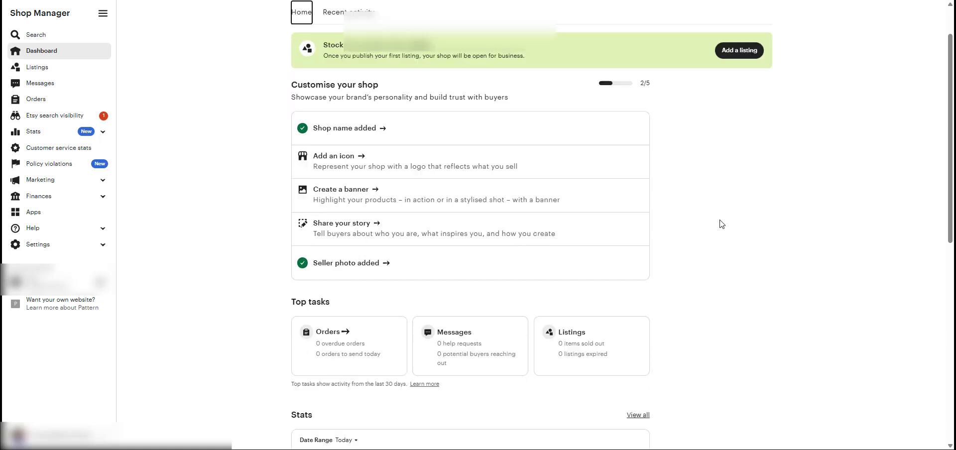
pyautogui.scroll(2, 717, 219)
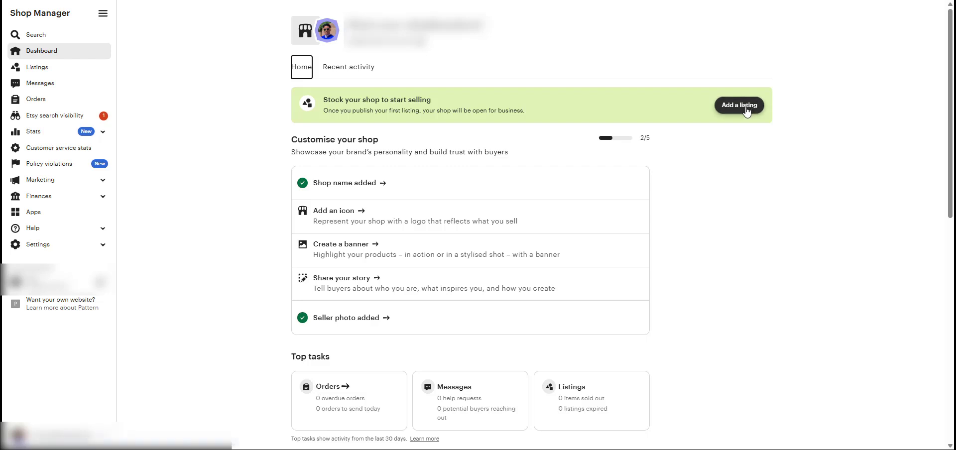
pyautogui.moveTo(708, 106); pyautogui.dragTo(709, 176)
pyautogui.click(708, 176)
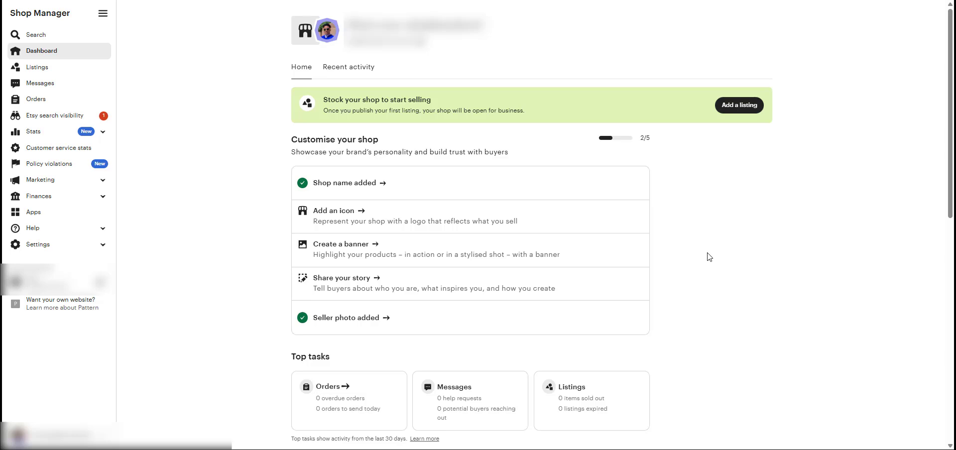
pyautogui.scroll(-6, 647, 257)
pyautogui.scroll(6, 647, 255)
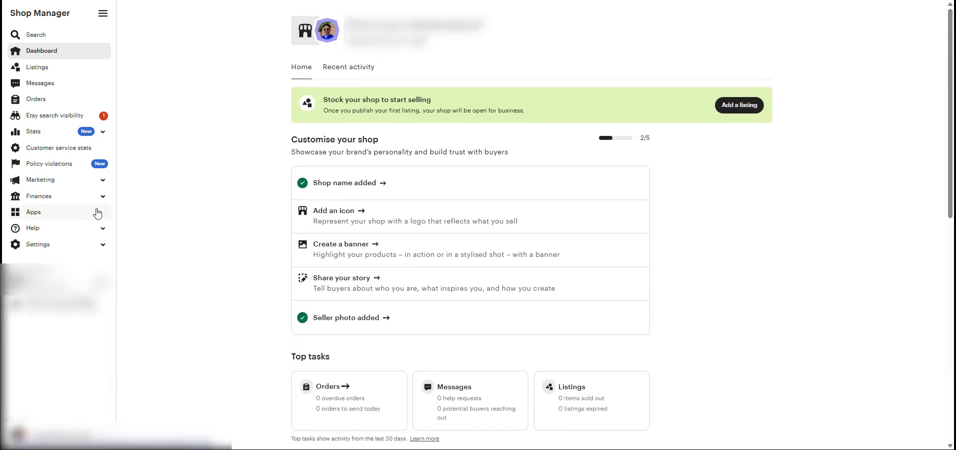
# Expand the Settings and Finances sections of the shop navigation to view their pages.
pyautogui.click(100, 245)
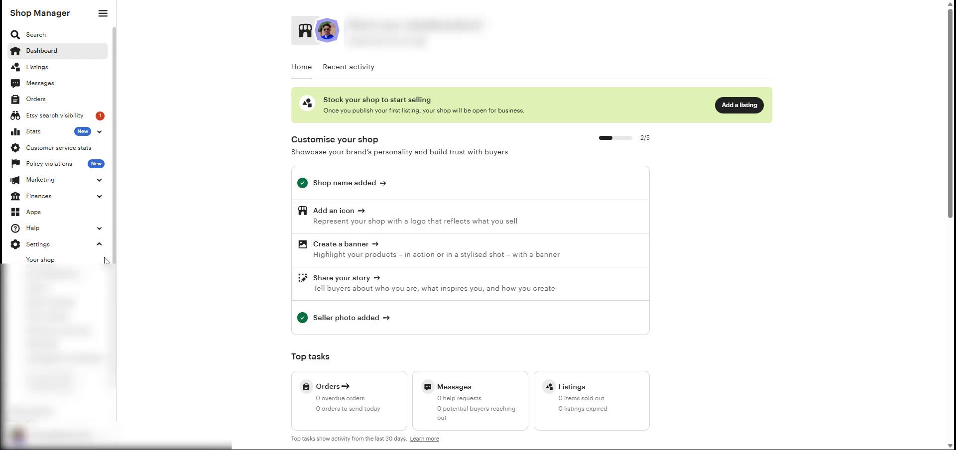
pyautogui.scroll(-1, 97, 263)
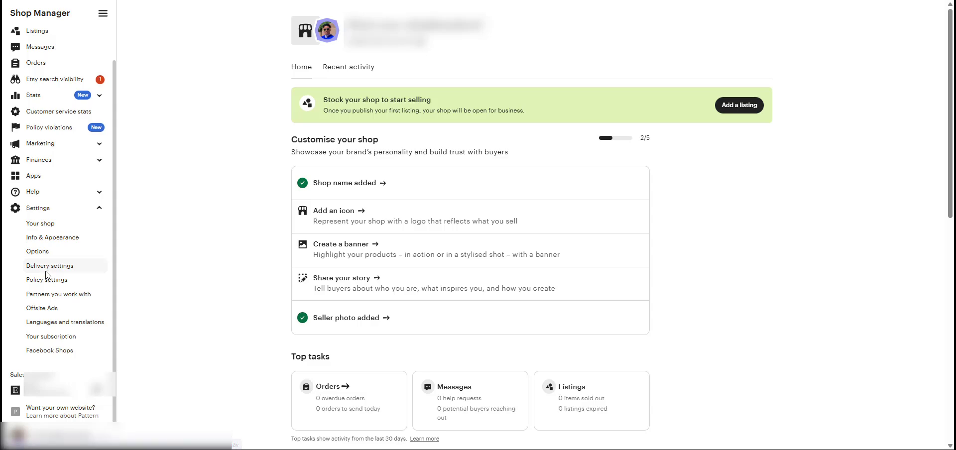
pyautogui.click(98, 159)
pyautogui.click(95, 148)
pyautogui.click(96, 150)
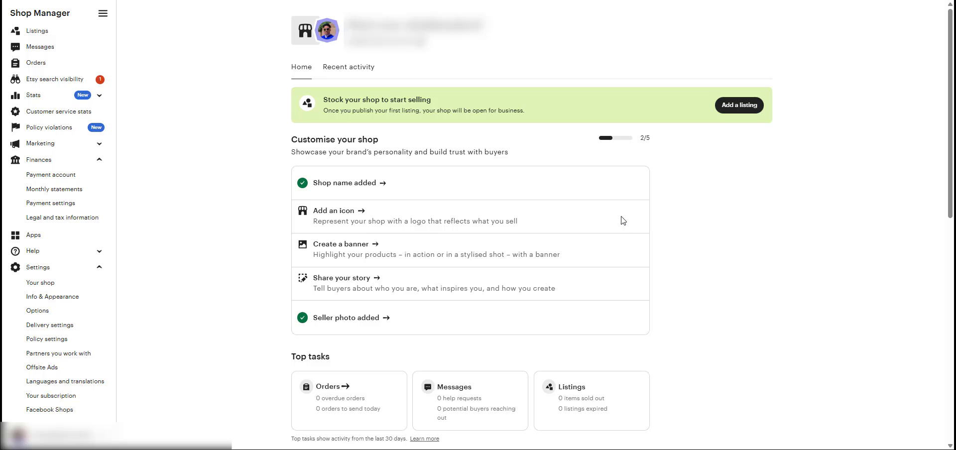
# Open the shop icon task from the dashboard and start adding a logo in Shop basics.
pyautogui.click(351, 215)
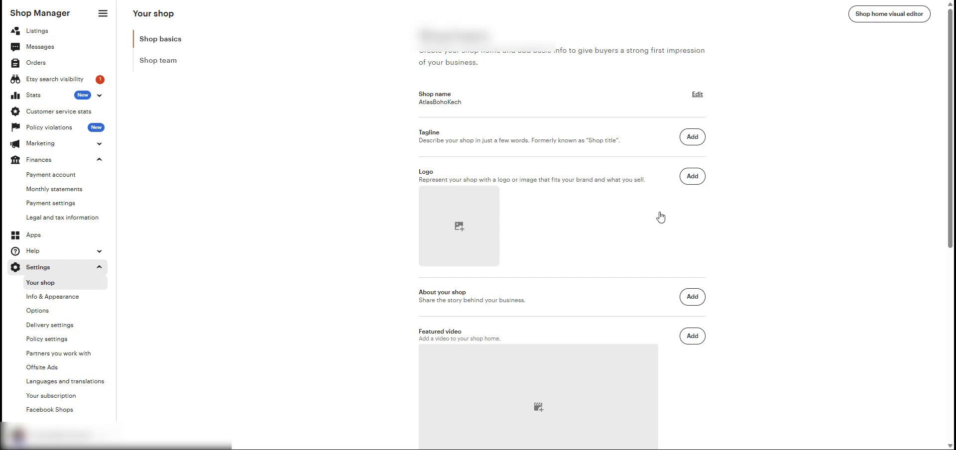
pyautogui.click(691, 175)
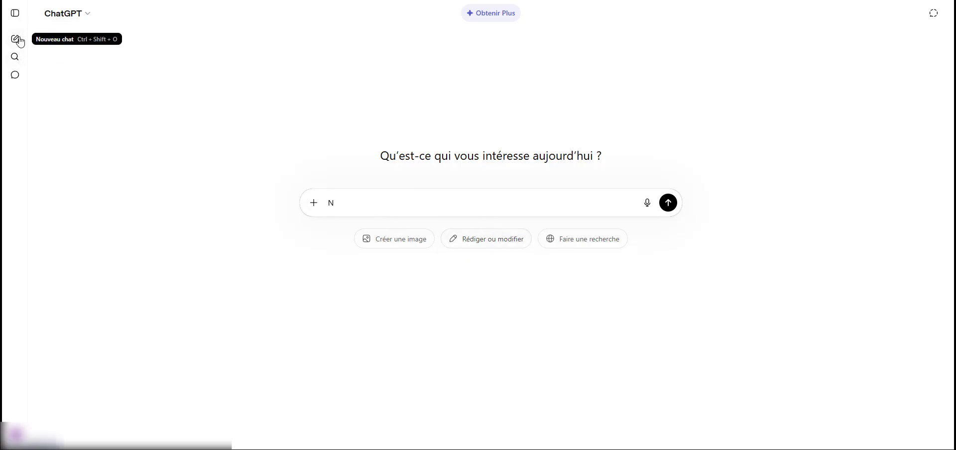
# In ChatGPT, write a logo prompt for the Etsy shop DigiPngDrawing selling a digital product, asking for luxury color and premium simple design.
pyautogui.click(15, 13)
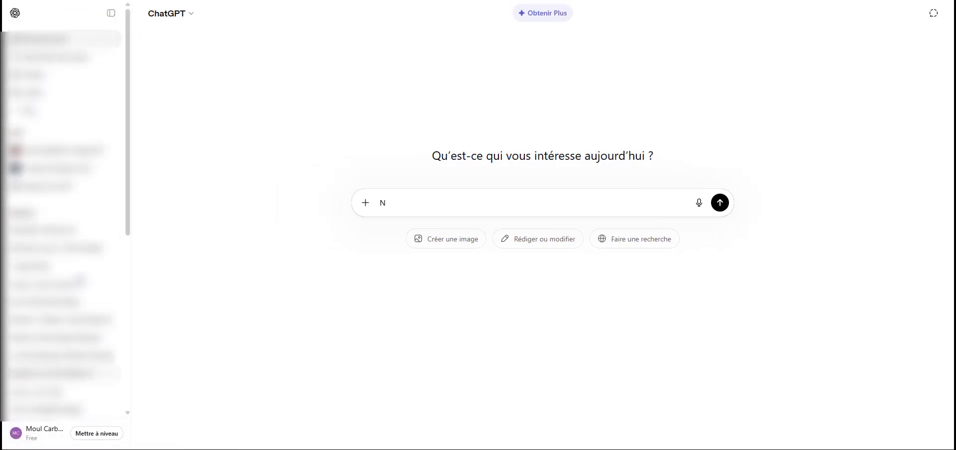
pyautogui.click(111, 13)
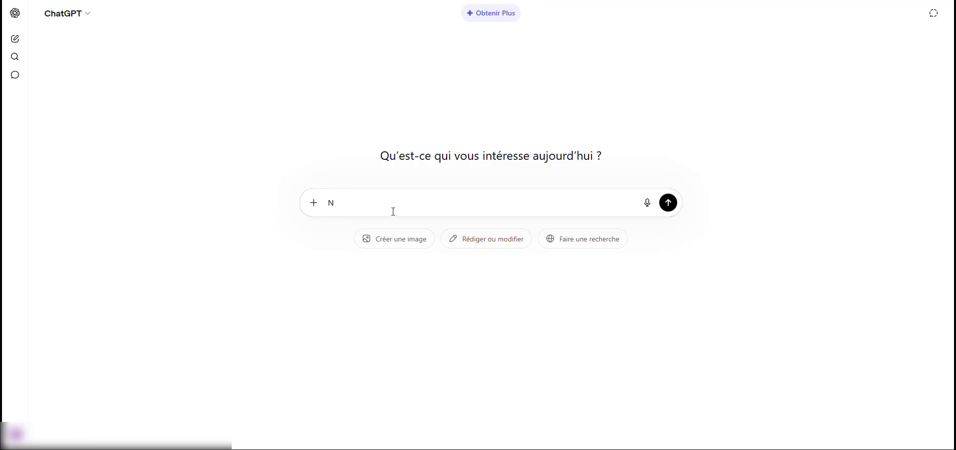
pyautogui.write('ame')
pyautogui.hotkey('shift', 'Return')
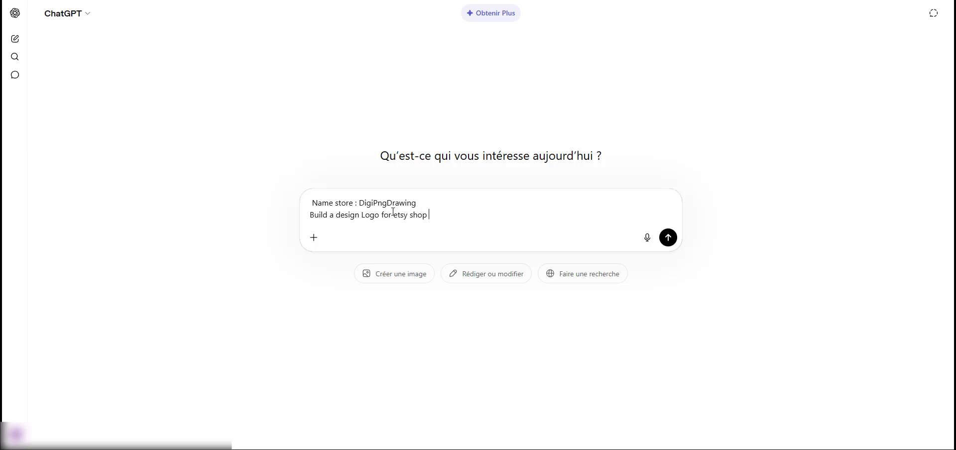
pyautogui.hotkey('shift', 'Return')
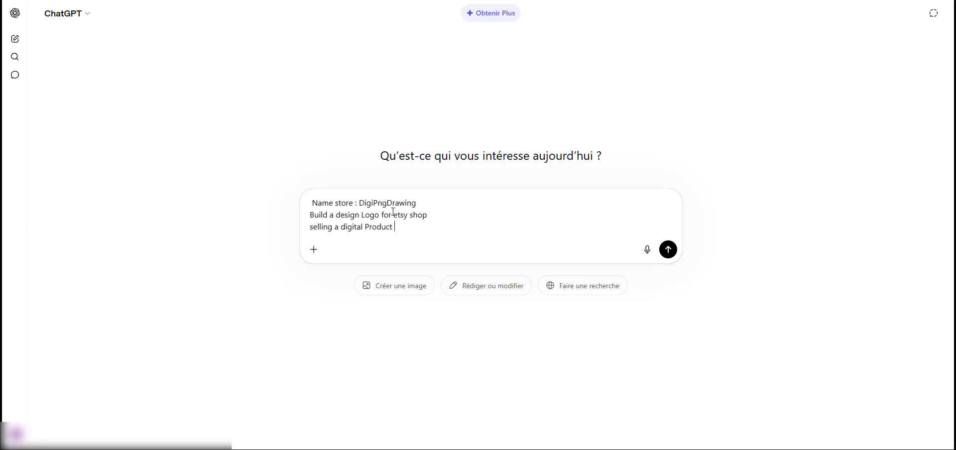
pyautogui.hotkey('shift', 'Return')
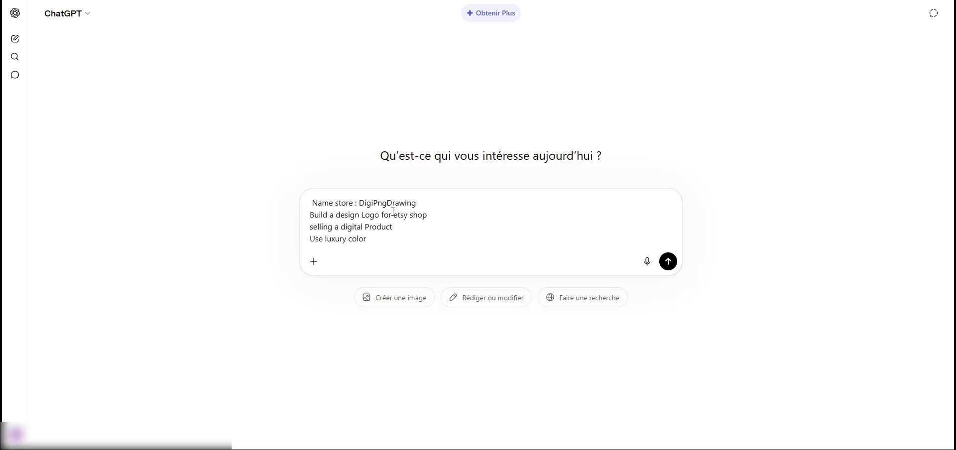
pyautogui.write('and premium simple desig')
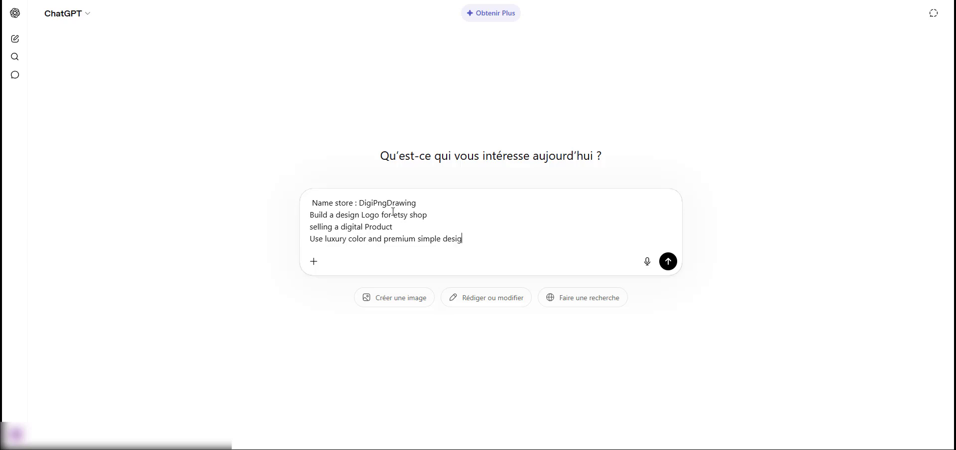
# Set the prompt to image creation, submit it, and retry the request to generate the logo.
pyautogui.click(400, 303)
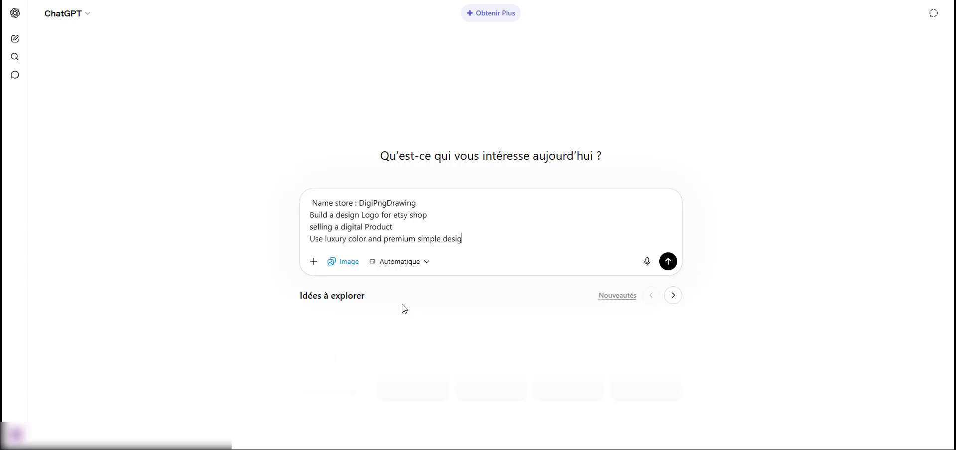
pyautogui.click(668, 261)
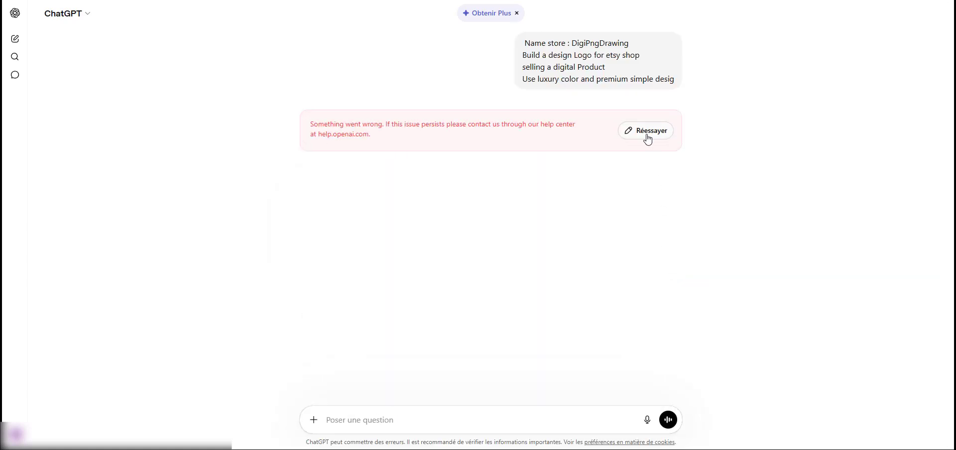
pyautogui.click(647, 132)
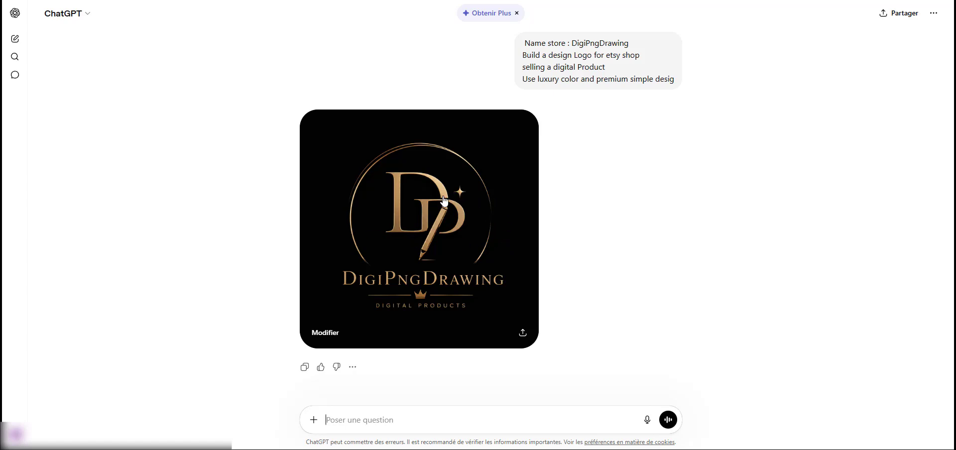
# Download the generated DigiPngDrawing logo image, then upload and save it as the shop logo in Etsy Shop Manager.
pyautogui.click(441, 244)
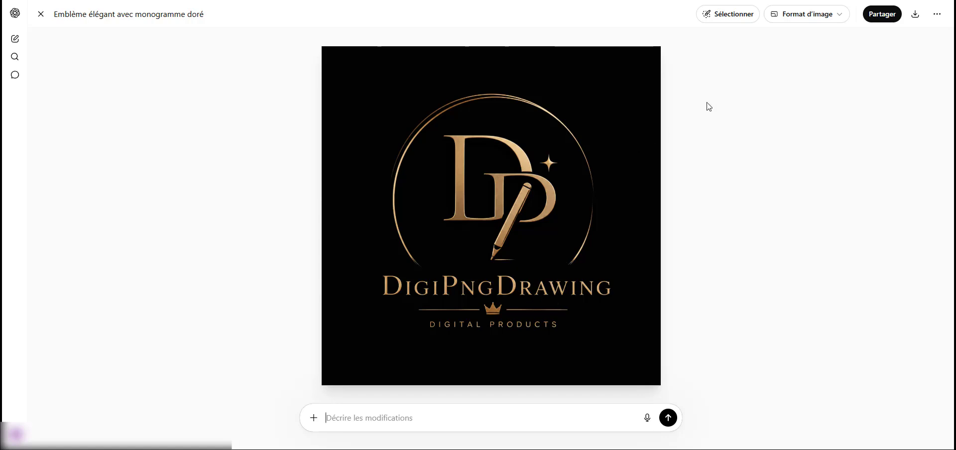
pyautogui.click(916, 14)
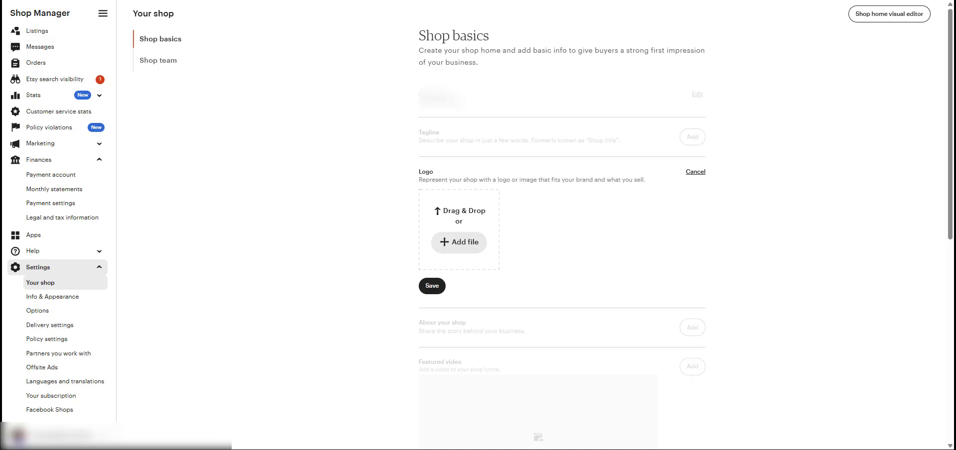
pyautogui.moveTo(797, 25); pyautogui.dragTo(459, 234)
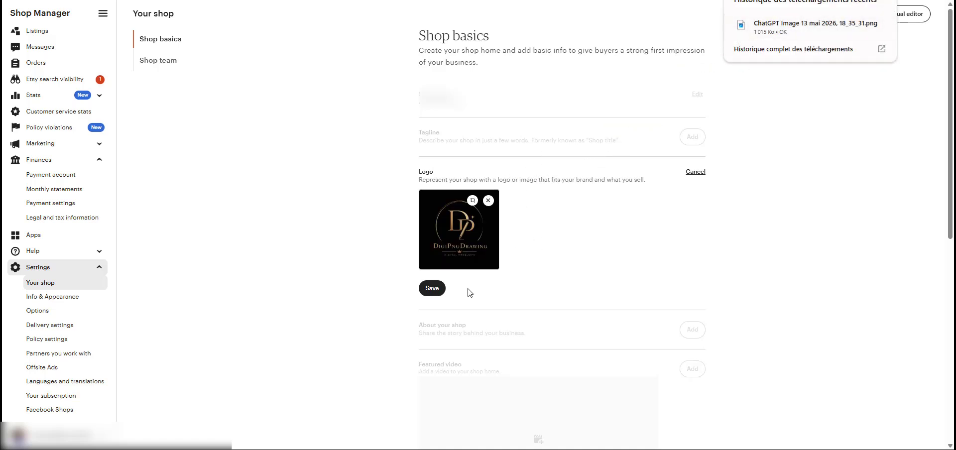
pyautogui.click(431, 293)
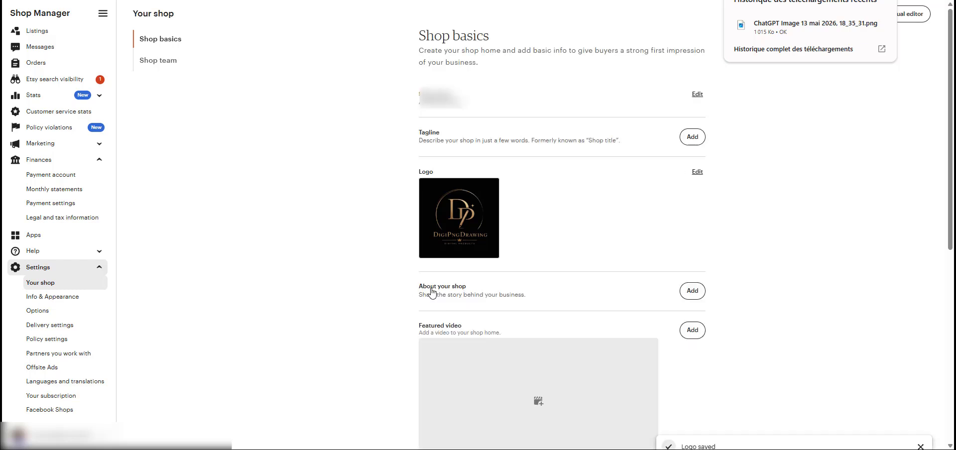
# Copy the "About your shop" heading and its description from Shop basics and send them to ChatGPT as a prompt.
pyautogui.scroll(-2, 762, 226)
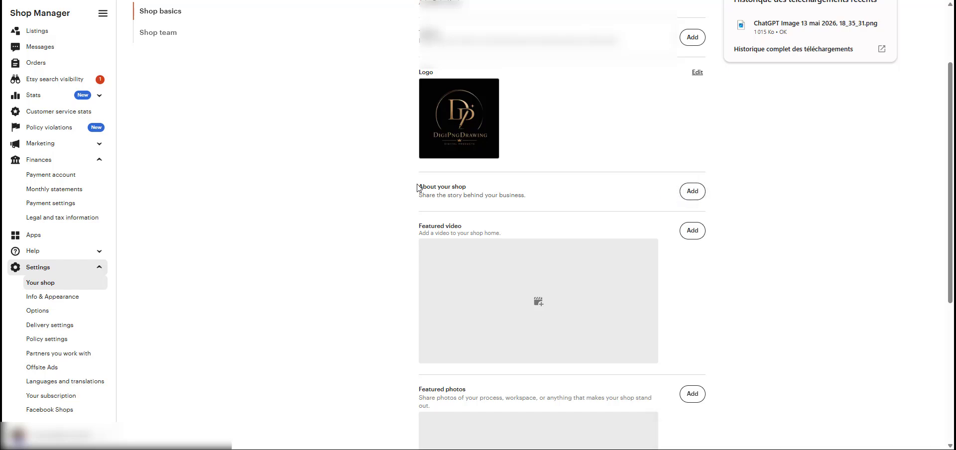
pyautogui.moveTo(418, 188); pyautogui.dragTo(536, 197)
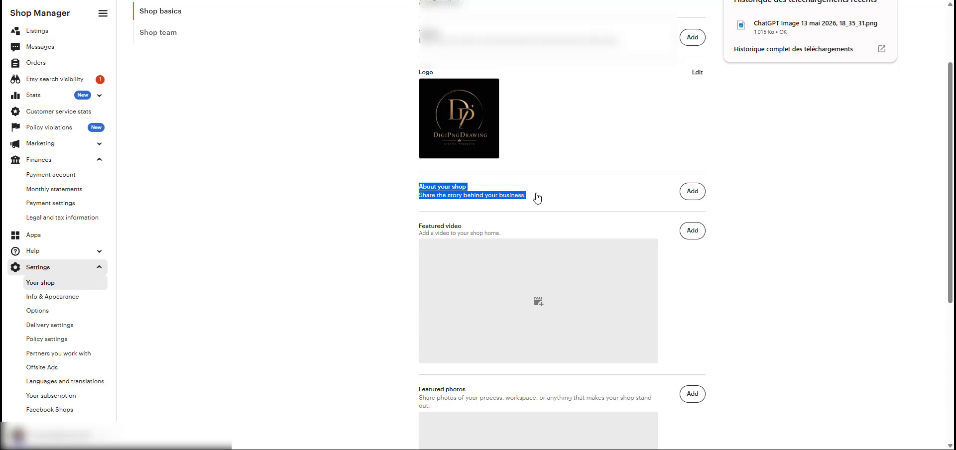
pyautogui.rightClick(456, 194)
pyautogui.click(475, 201)
pyautogui.hotkey('ctrl', 'shift', 'Tab')
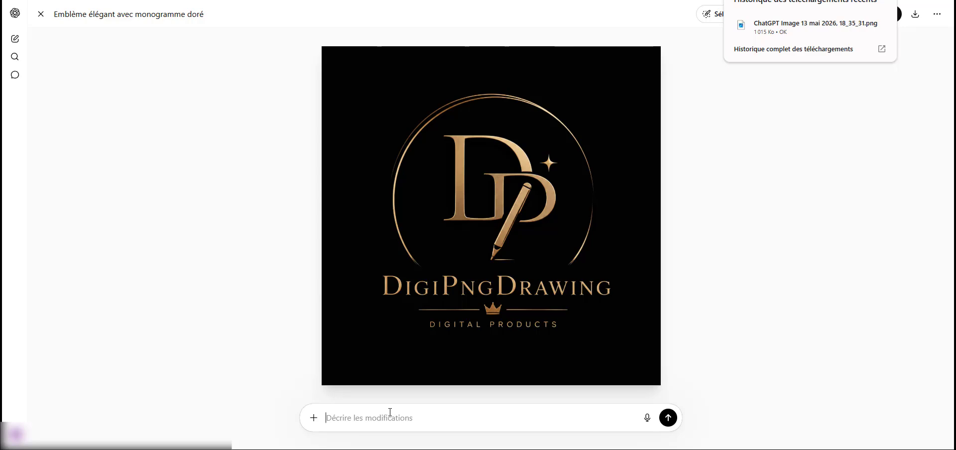
pyautogui.hotkey('ctrl', 'v')
pyautogui.press('Return')
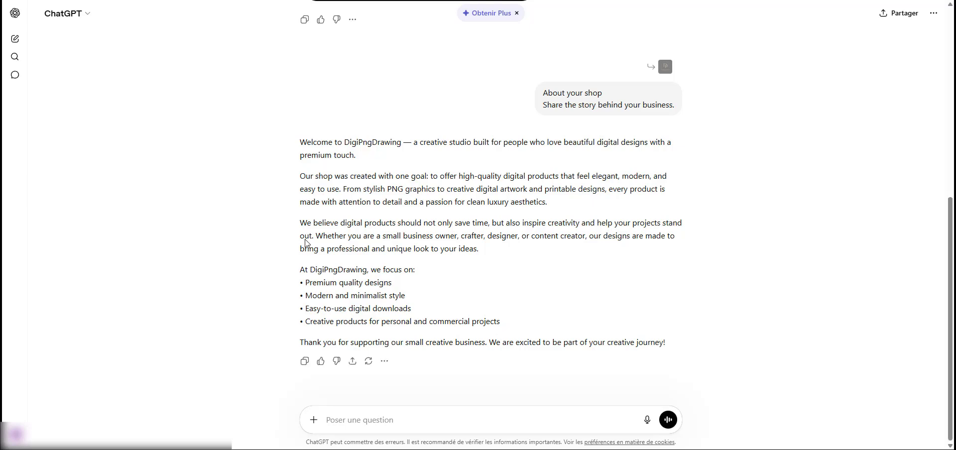
# Copy the whole DigiPngDrawing story from ChatGPT and paste it into Your story under About your shop in Etsy.
pyautogui.moveTo(318, 150); pyautogui.dragTo(670, 342)
pyautogui.hotkey('alt', 'Tab')
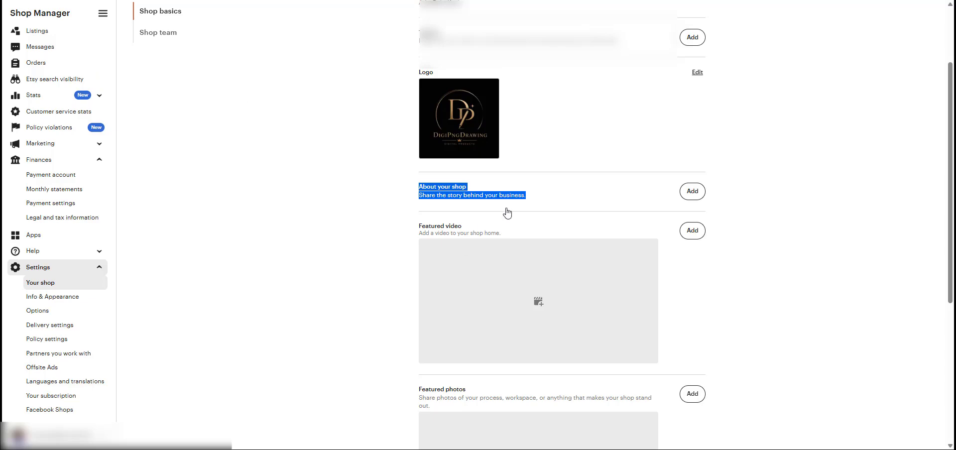
pyautogui.click(694, 194)
pyautogui.click(498, 284)
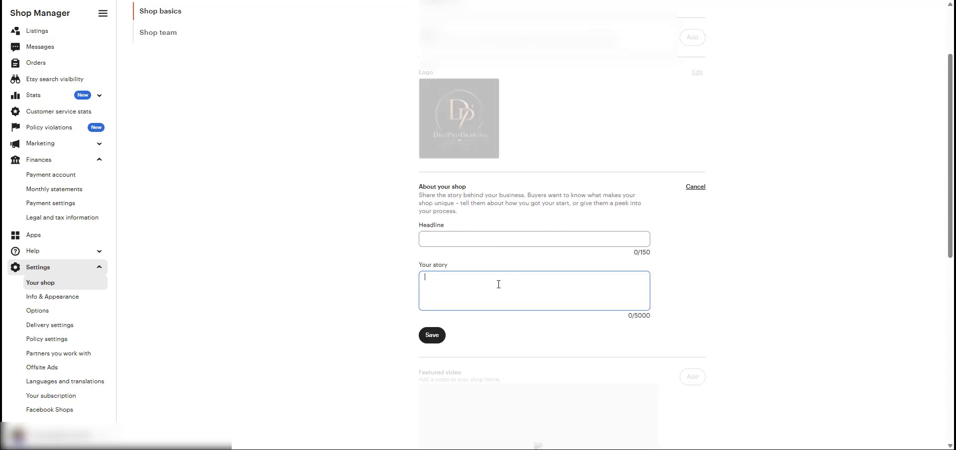
pyautogui.hotkey('ctrl', 'v')
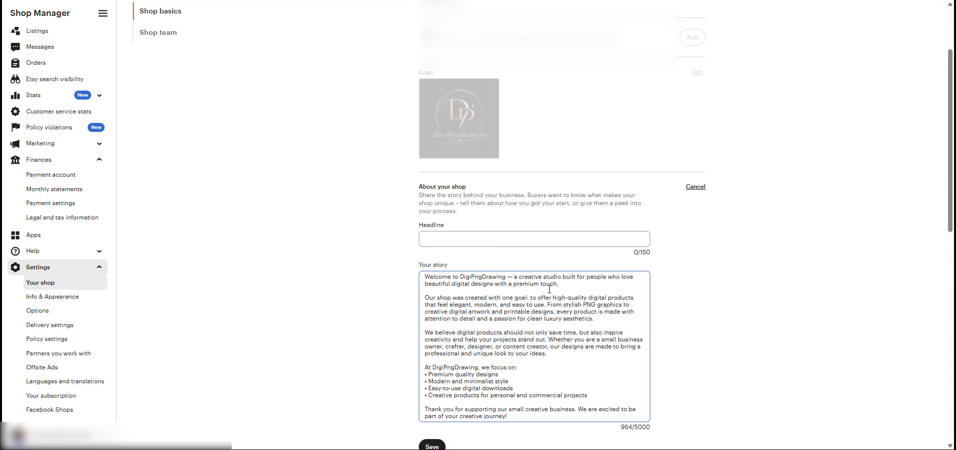
# Move the opening "Welcome to DigiPngDrawing" sentence from the story into the Headline and save the About your shop section.
pyautogui.moveTo(566, 287); pyautogui.dragTo(415, 274)
pyautogui.press('BackSpace')
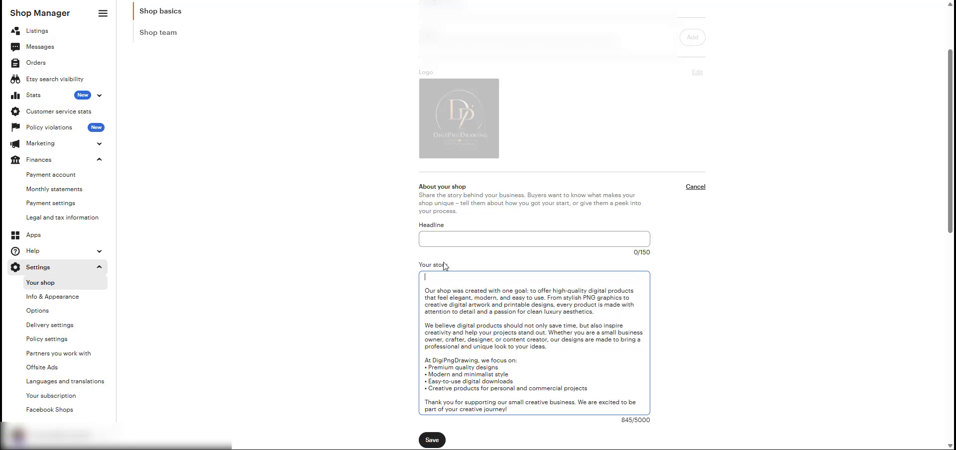
pyautogui.click(467, 238)
pyautogui.hotkey('ctrl', 'v')
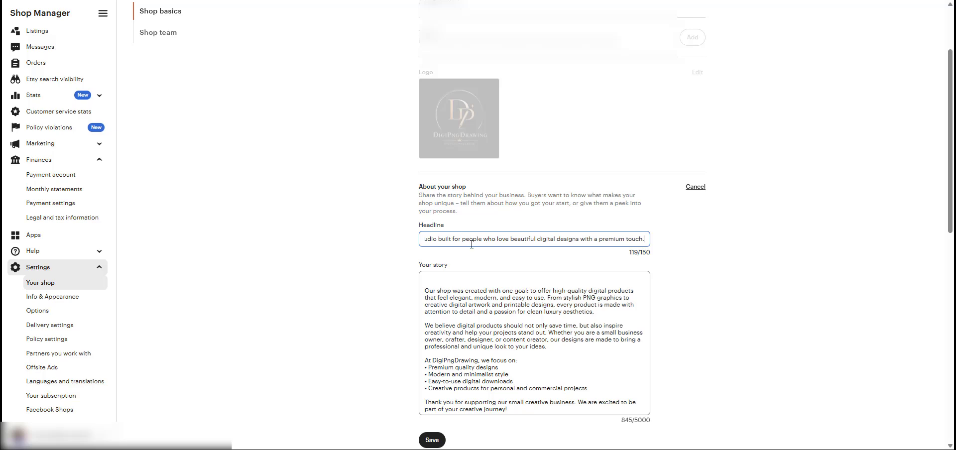
pyautogui.scroll(-4, 695, 311)
pyautogui.click(433, 241)
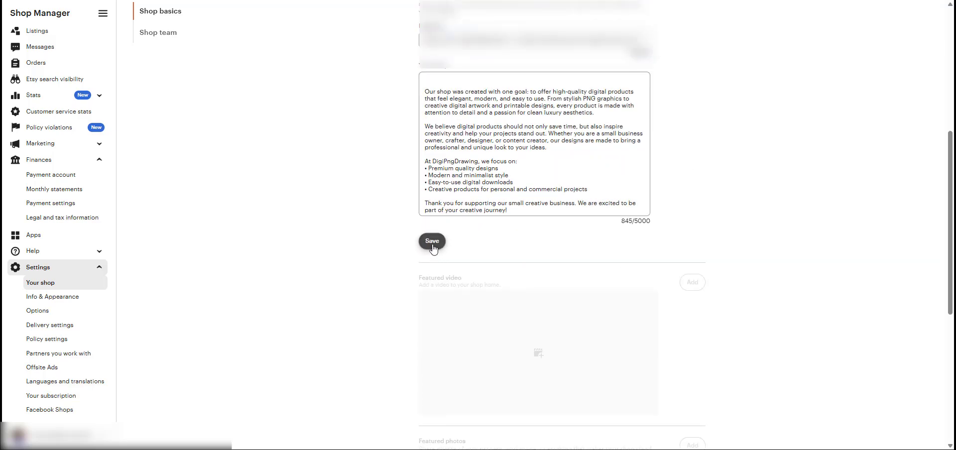
pyautogui.scroll(1, 732, 260)
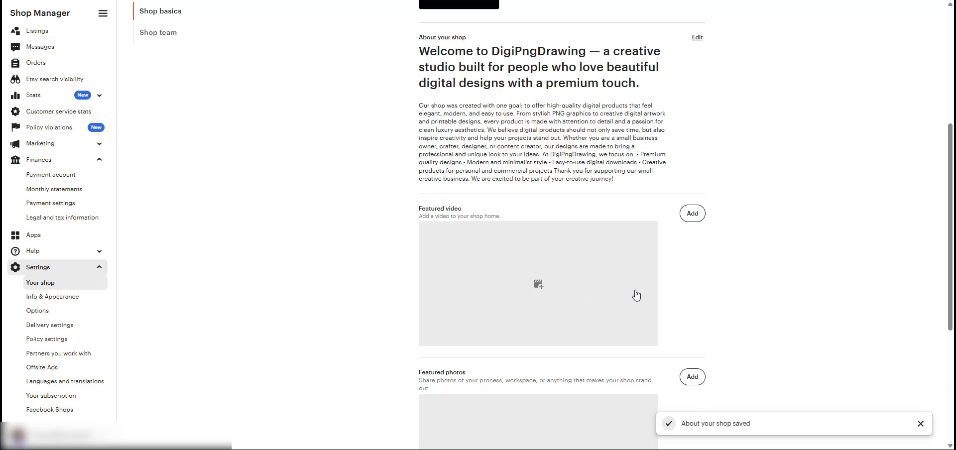
pyautogui.scroll(-3, 633, 295)
pyautogui.scroll(-2, 581, 309)
pyautogui.scroll(5, 559, 259)
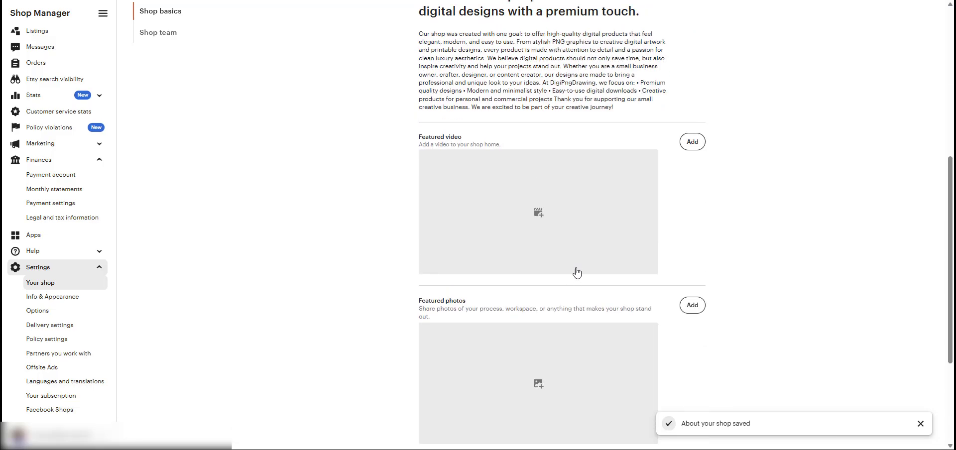
pyautogui.scroll(-4, 576, 265)
pyautogui.scroll(4, 571, 264)
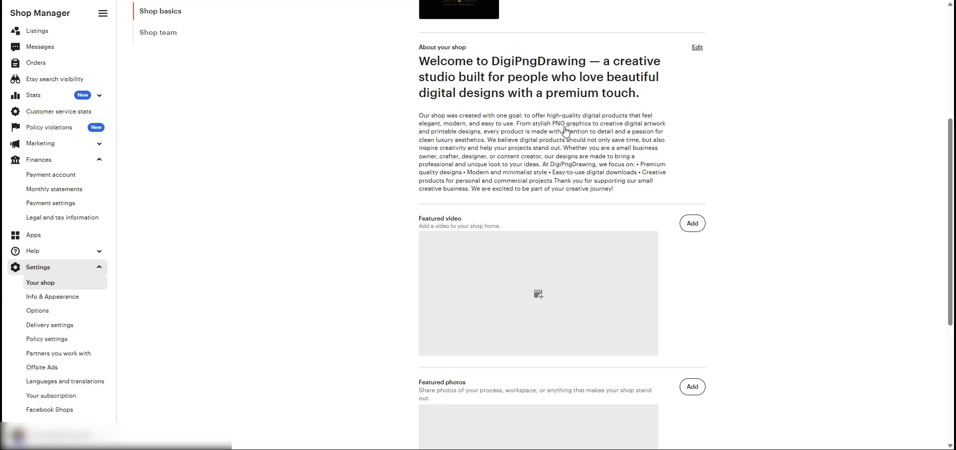
pyautogui.scroll(-5, 579, 179)
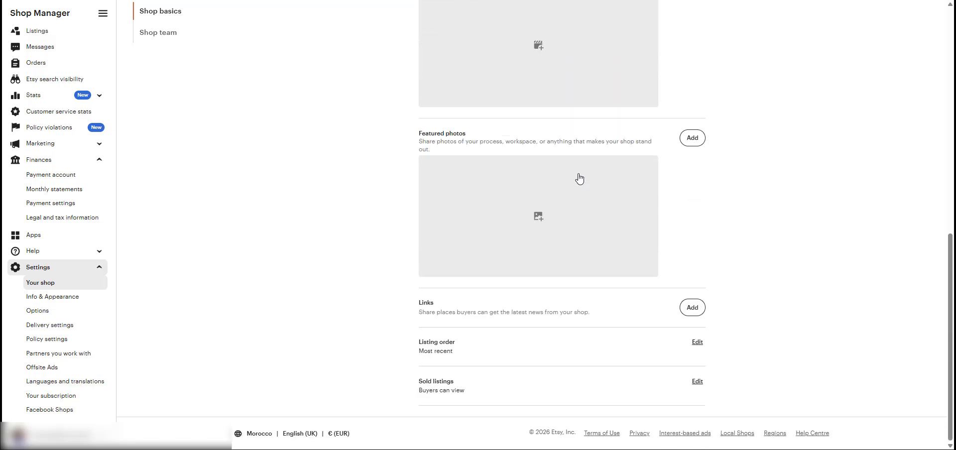
pyautogui.click(698, 308)
pyautogui.scroll(-1, 547, 306)
pyautogui.click(478, 295)
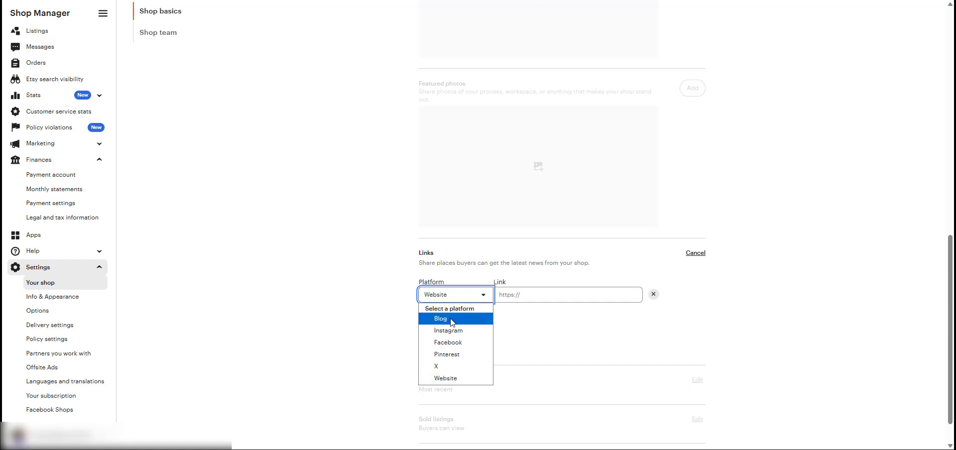
pyautogui.click(453, 358)
pyautogui.click(526, 296)
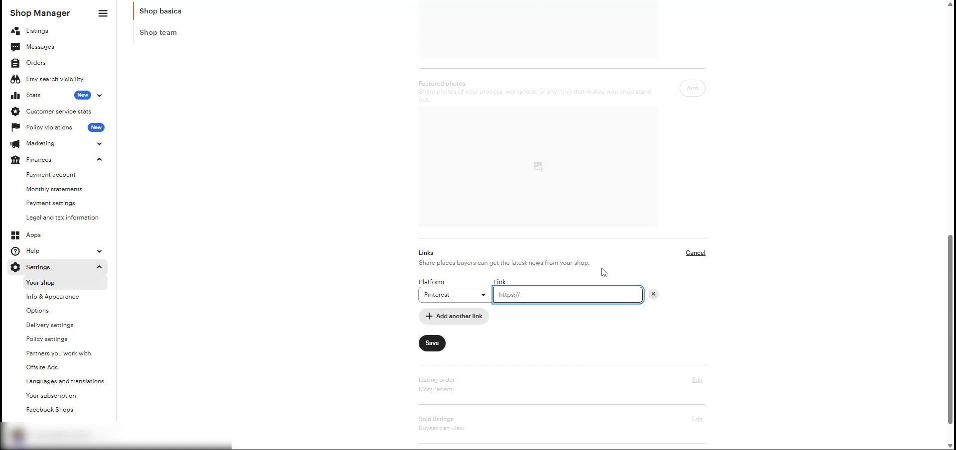
pyautogui.click(701, 259)
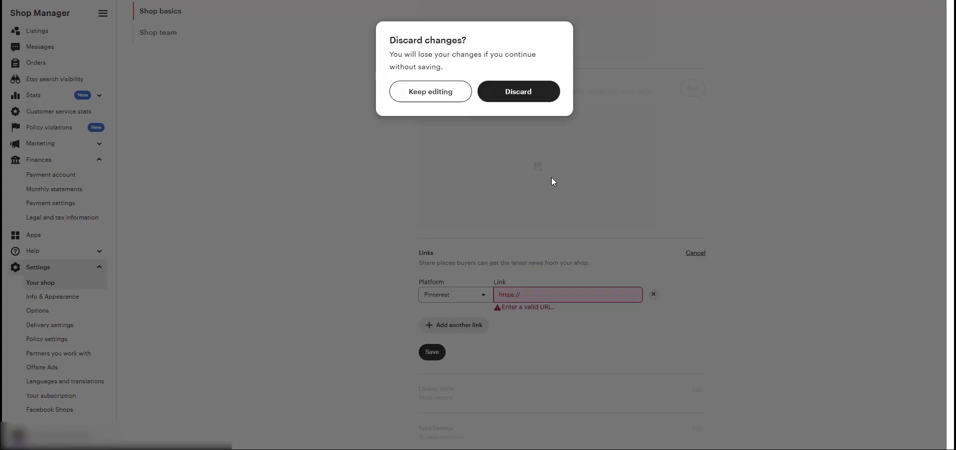
pyautogui.click(528, 106)
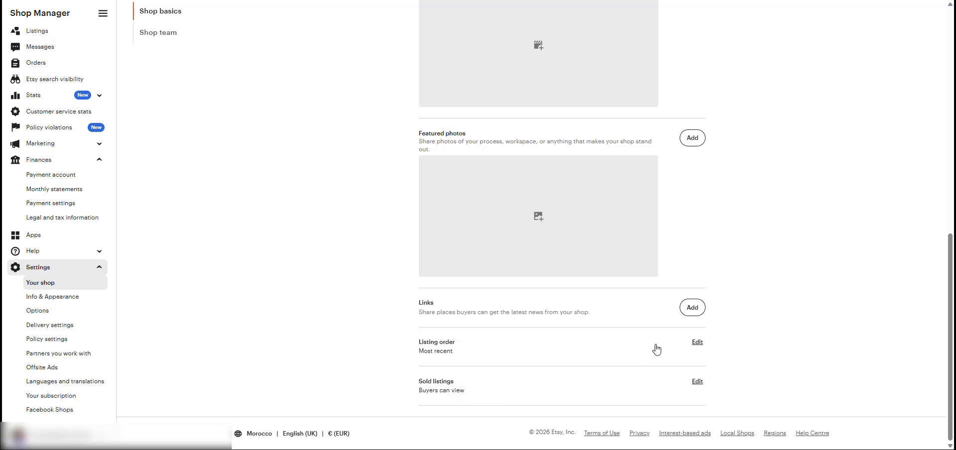
# Review the Custom and Most recent options for Listing order, and leave the section without saving.
pyautogui.click(693, 342)
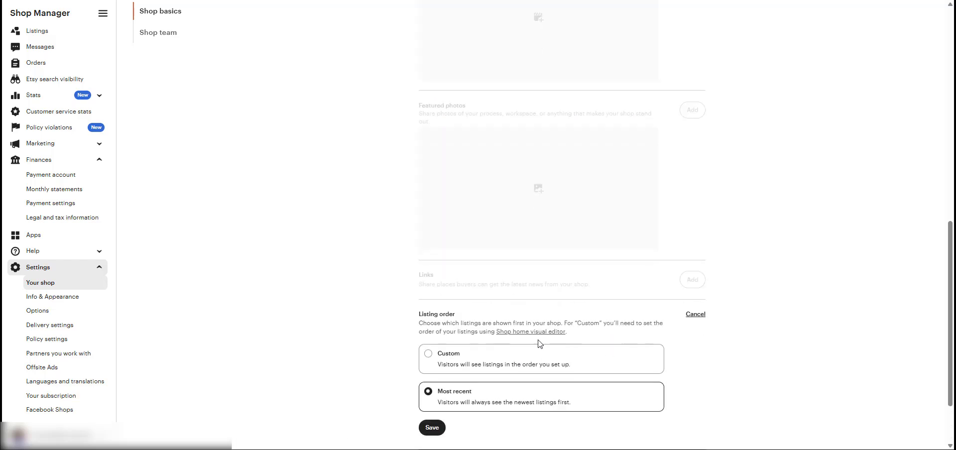
pyautogui.scroll(-2, 537, 342)
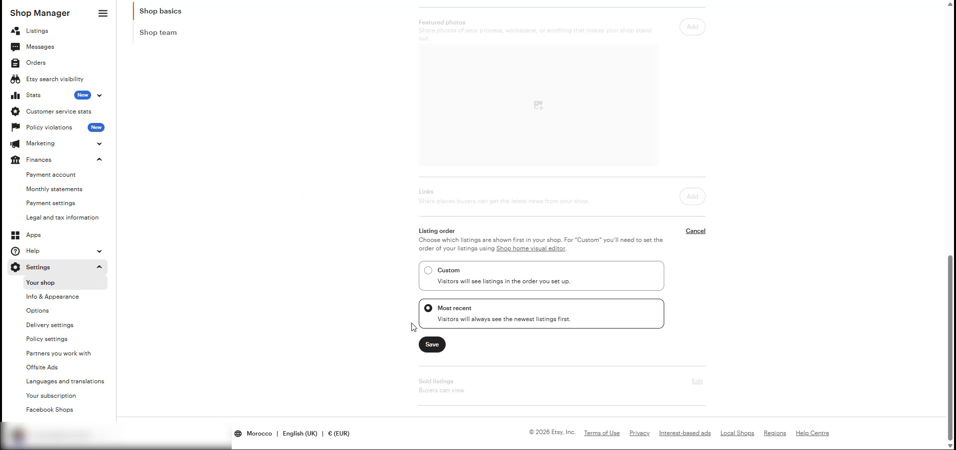
pyautogui.click(695, 231)
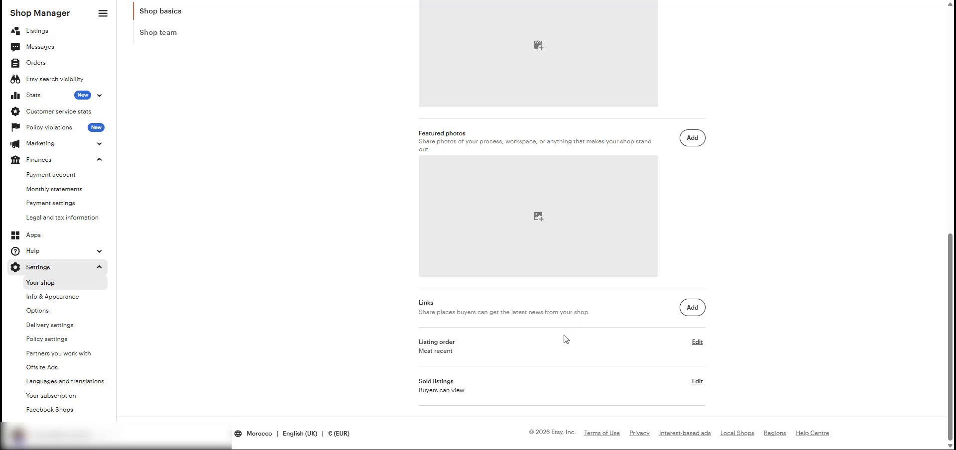
# Set Sold listings to Buyers can view and save the setting.
pyautogui.click(456, 388)
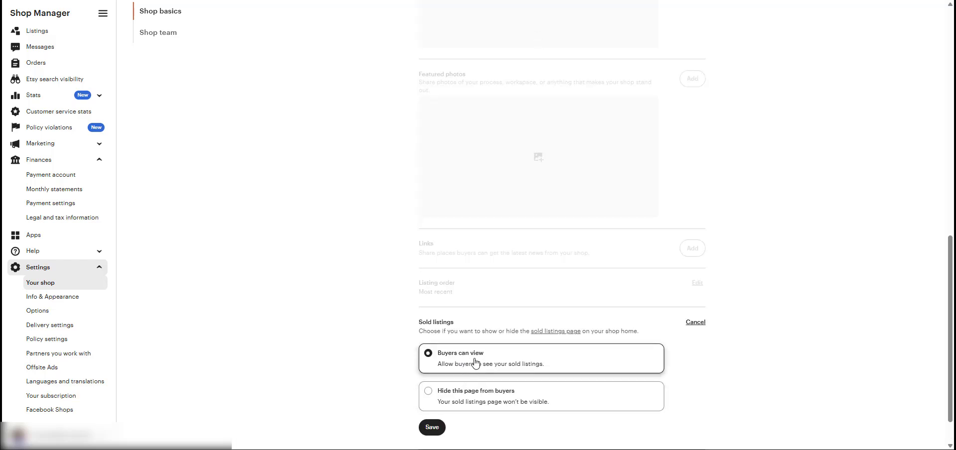
pyautogui.moveTo(416, 324); pyautogui.dragTo(455, 323)
pyautogui.click(403, 328)
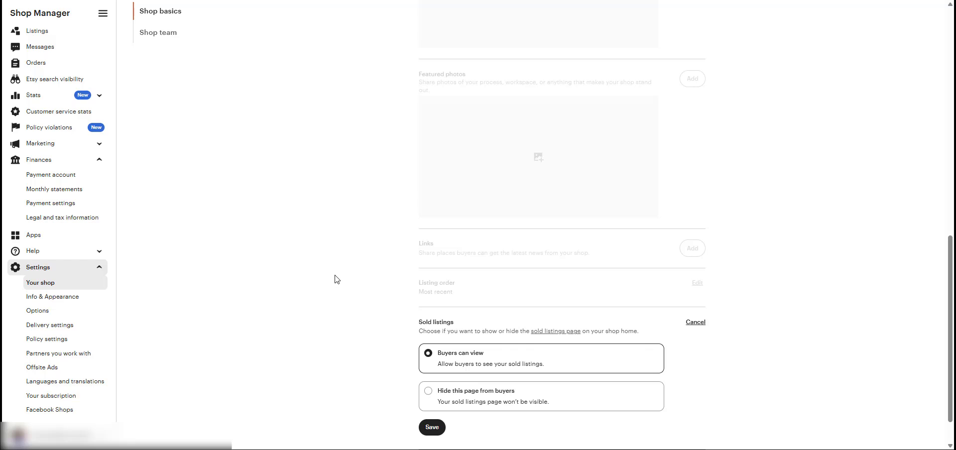
pyautogui.click(453, 399)
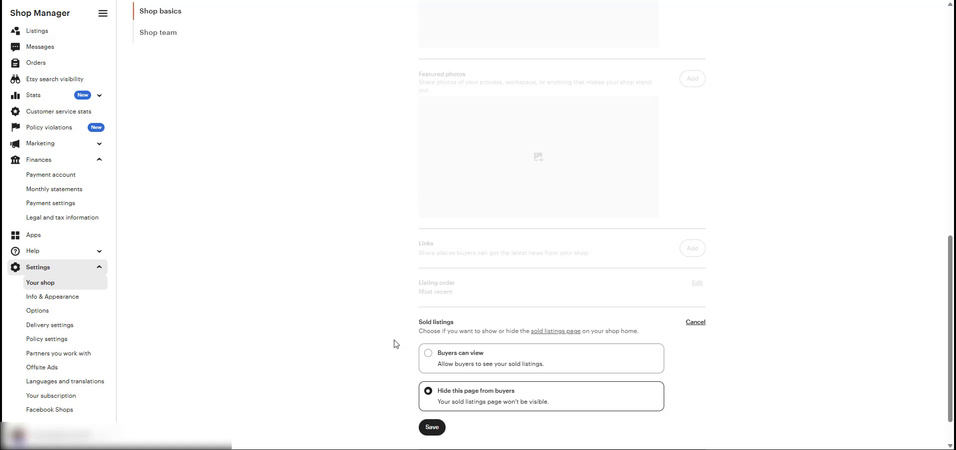
pyautogui.click(467, 362)
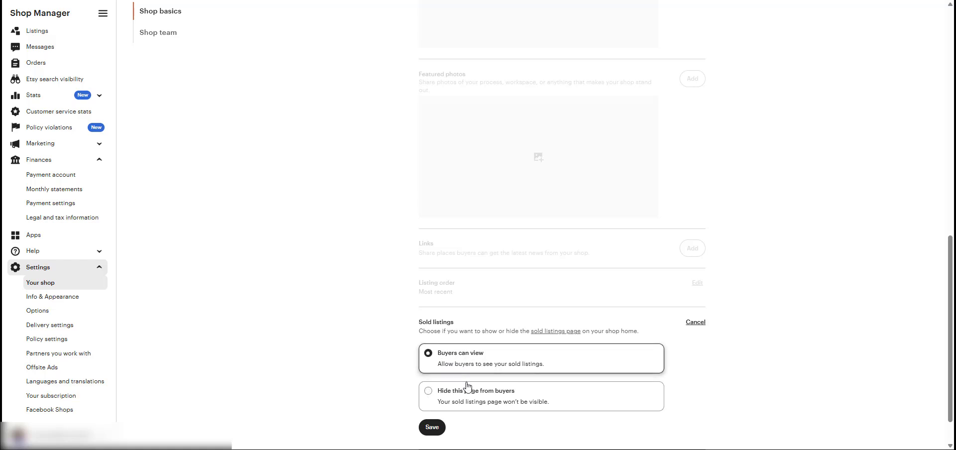
pyautogui.click(432, 427)
# Examine the photo, name, role and bio fields for a new Shop team member, and remove the unsaved entry.
pyautogui.scroll(4, 448, 333)
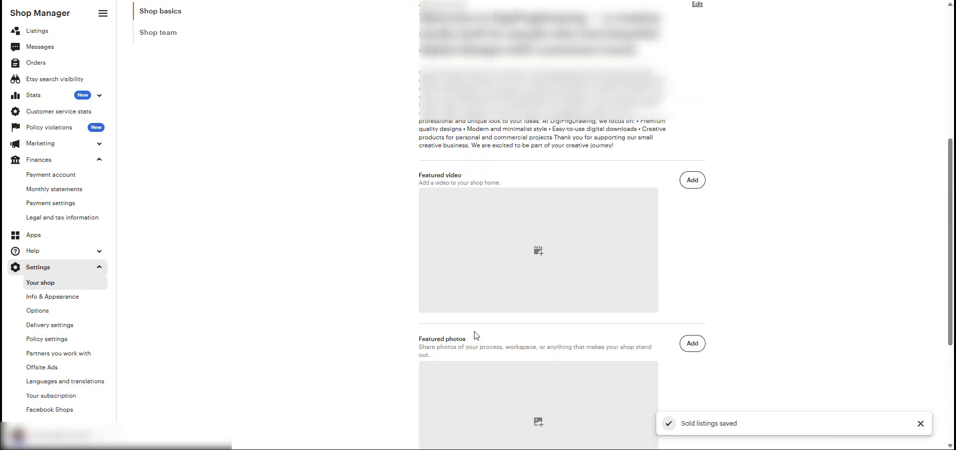
pyautogui.scroll(6, 475, 335)
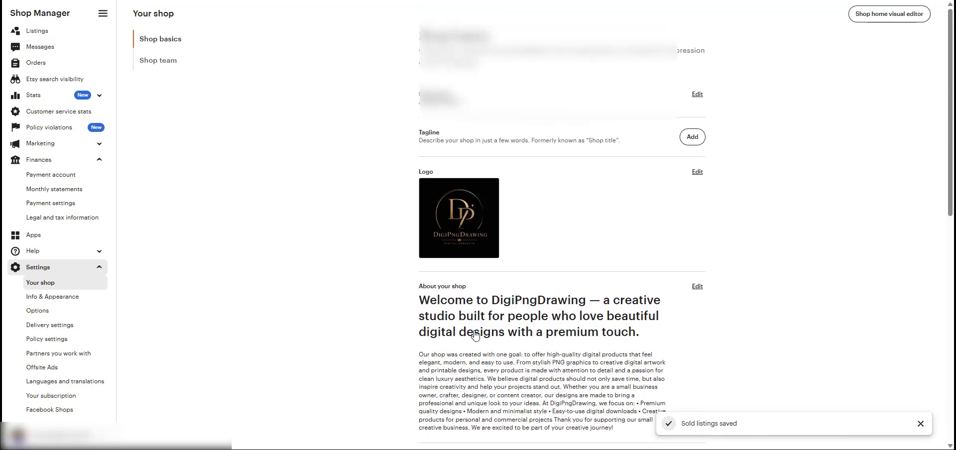
pyautogui.click(150, 63)
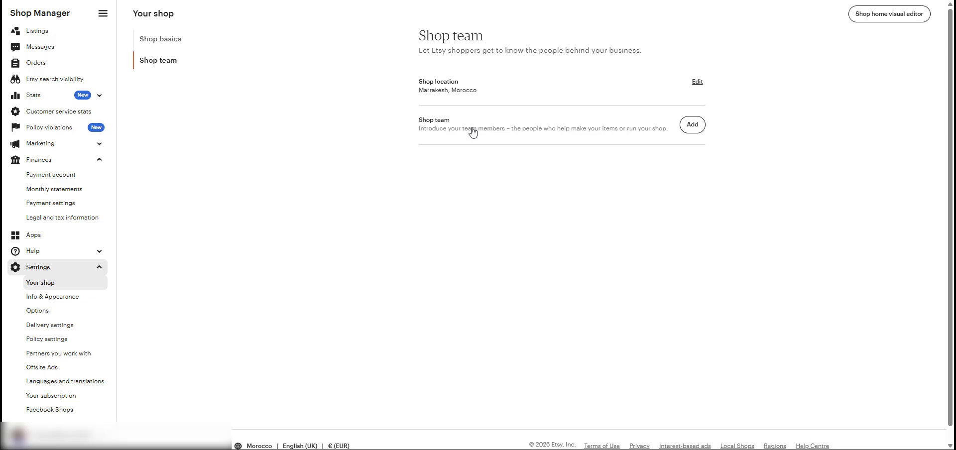
pyautogui.click(692, 124)
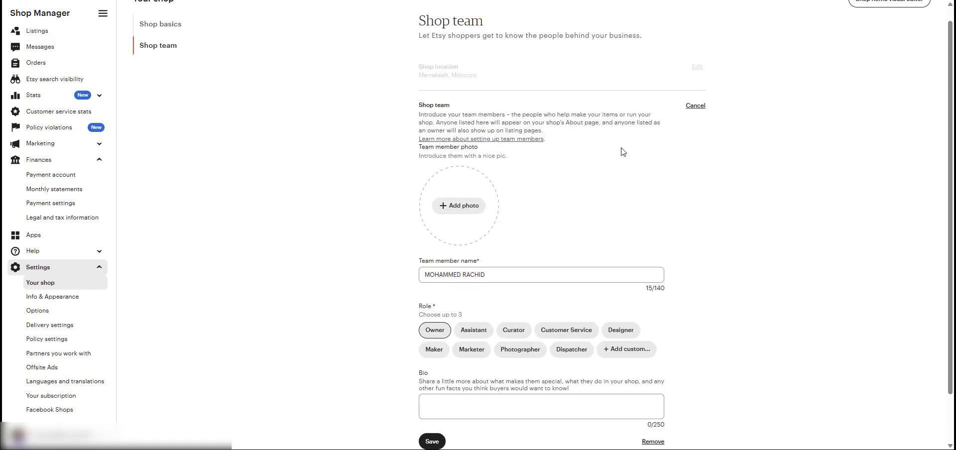
pyautogui.scroll(-2, 612, 152)
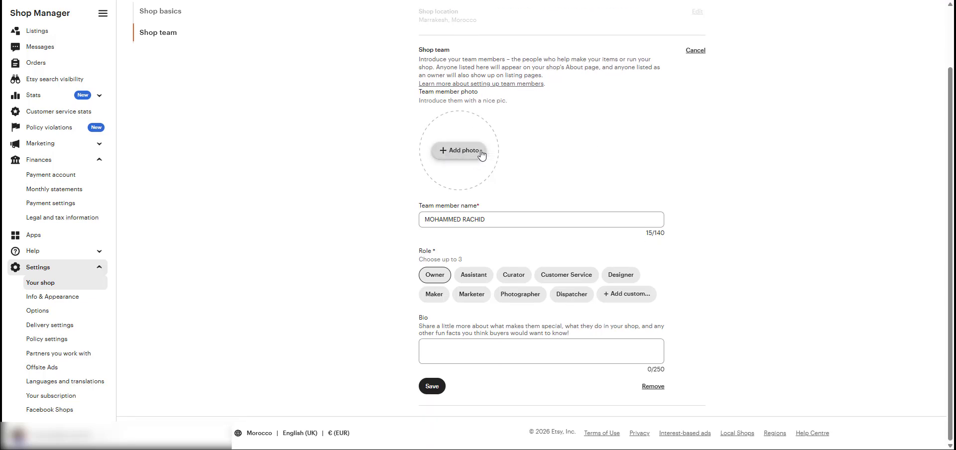
pyautogui.click(501, 218)
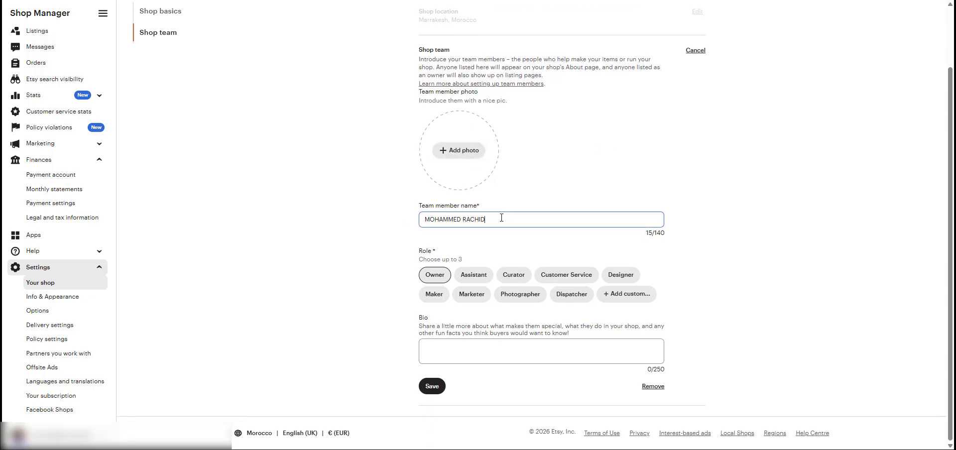
pyautogui.moveTo(502, 218); pyautogui.dragTo(429, 221)
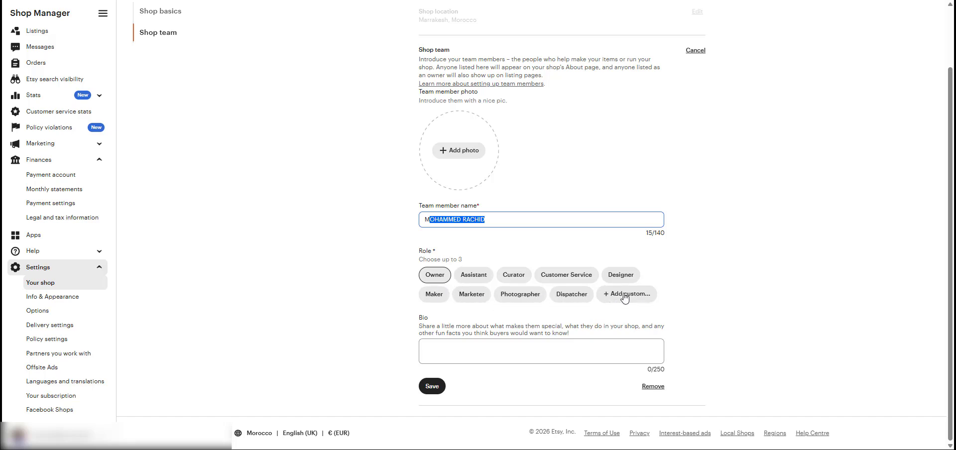
pyautogui.click(474, 349)
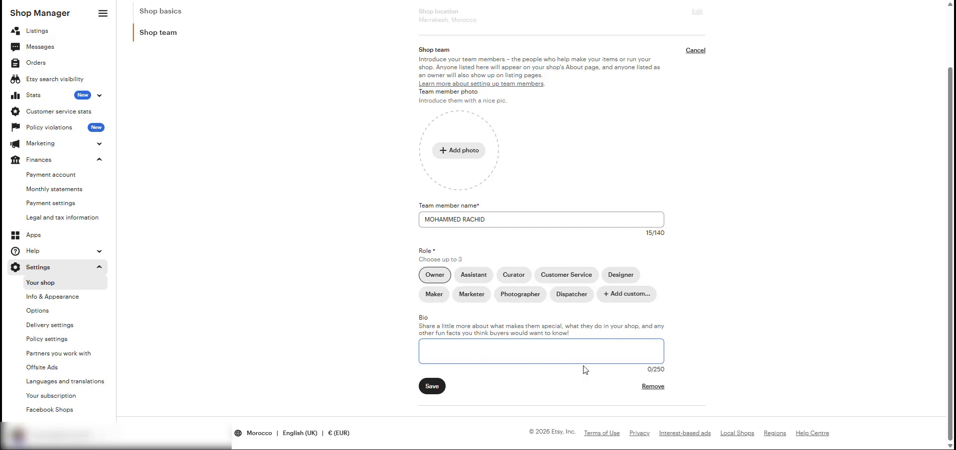
pyautogui.moveTo(665, 369); pyautogui.dragTo(656, 368)
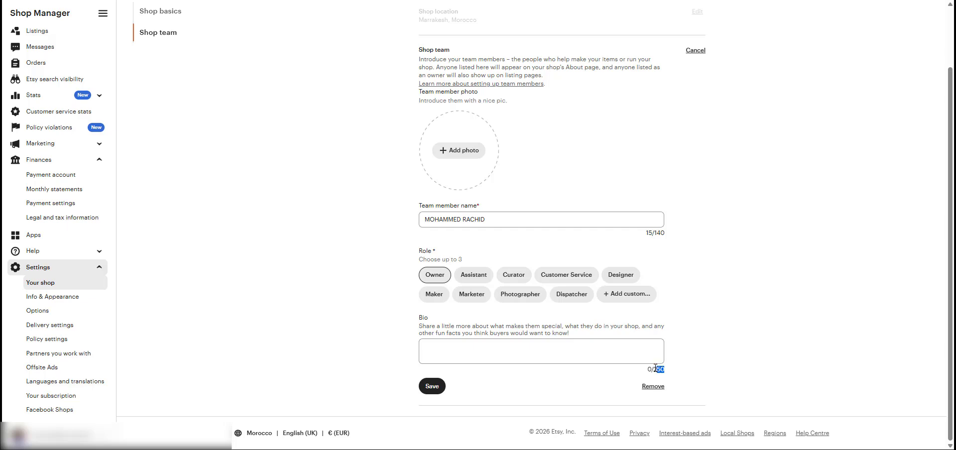
pyautogui.click(707, 369)
pyautogui.click(657, 388)
pyautogui.scroll(1, 612, 273)
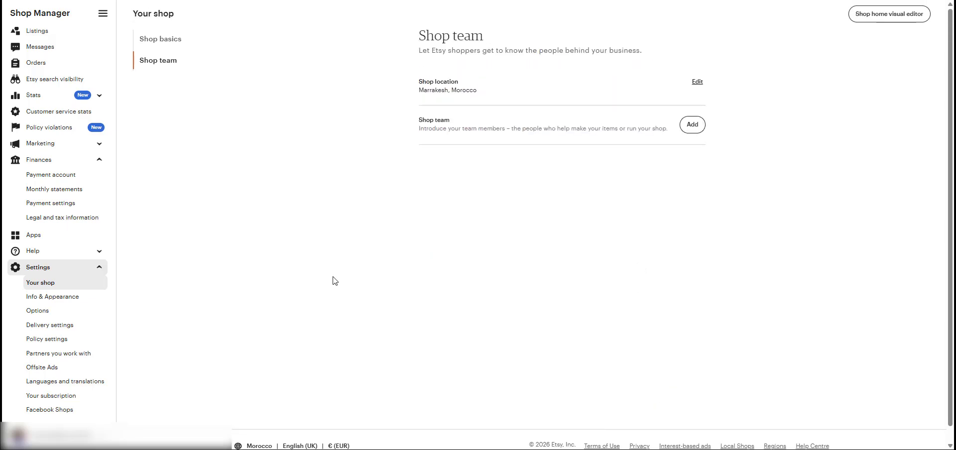
# Open the Info & Appearance settings and have ChatGPT create an image from the prompt "order receipt banner thank you for order".
pyautogui.click(75, 298)
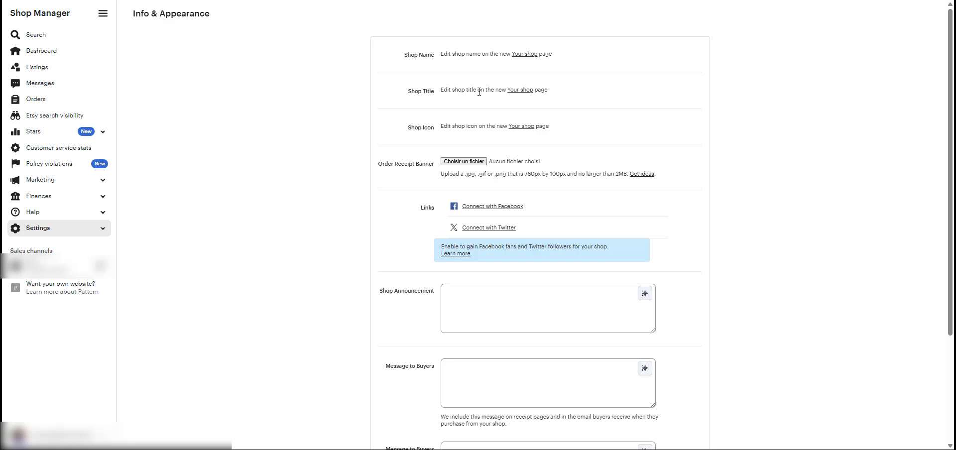
pyautogui.scroll(-1, 618, 95)
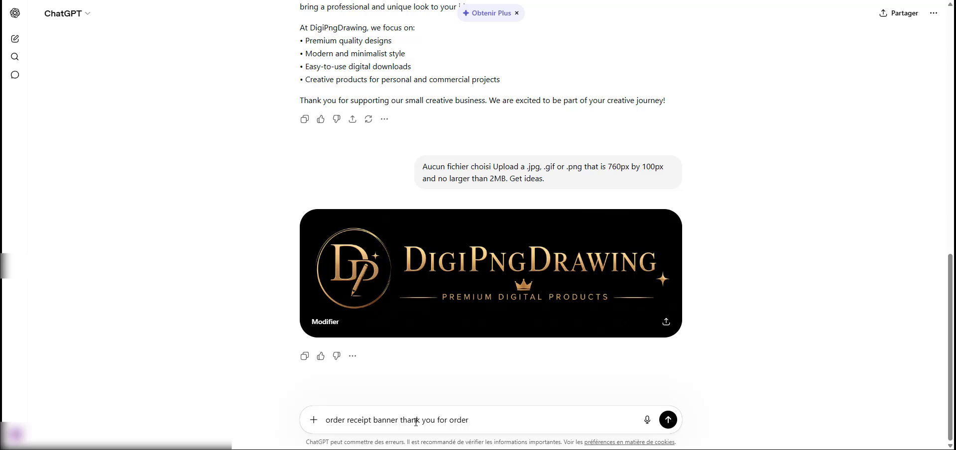
pyautogui.click(314, 420)
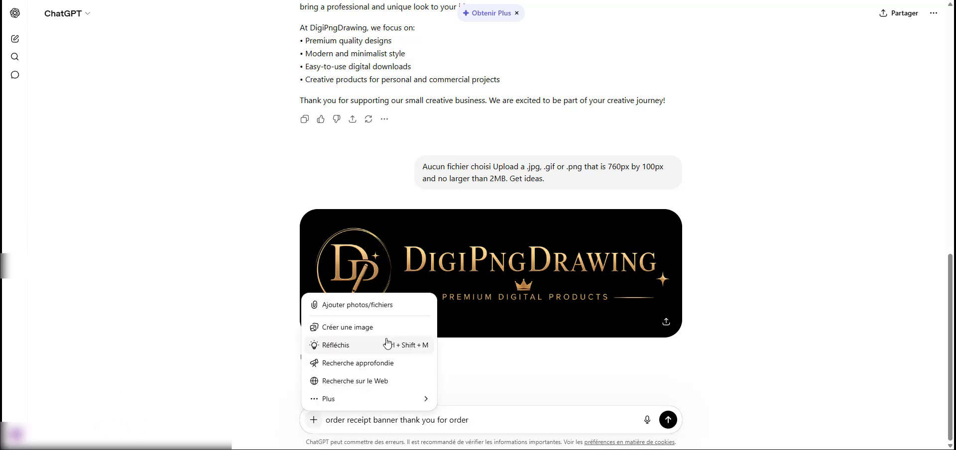
pyautogui.click(383, 326)
pyautogui.click(668, 420)
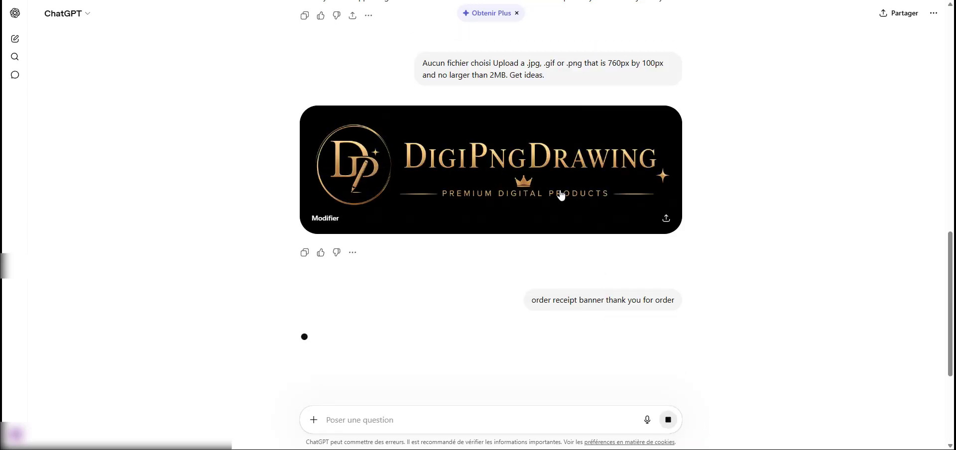
# Download the wide DigiPngDrawing "Premium Digital Products" banner image from the ChatGPT conversation.
pyautogui.click(667, 220)
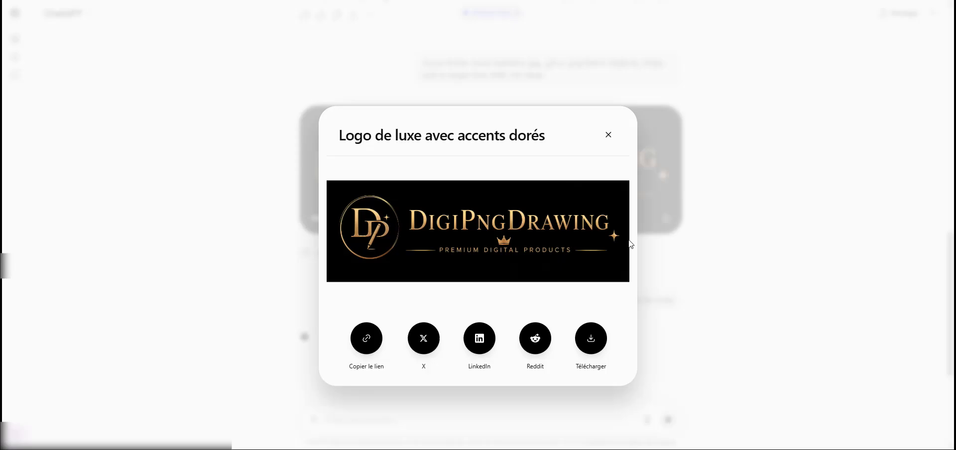
pyautogui.click(587, 324)
pyautogui.click(647, 199)
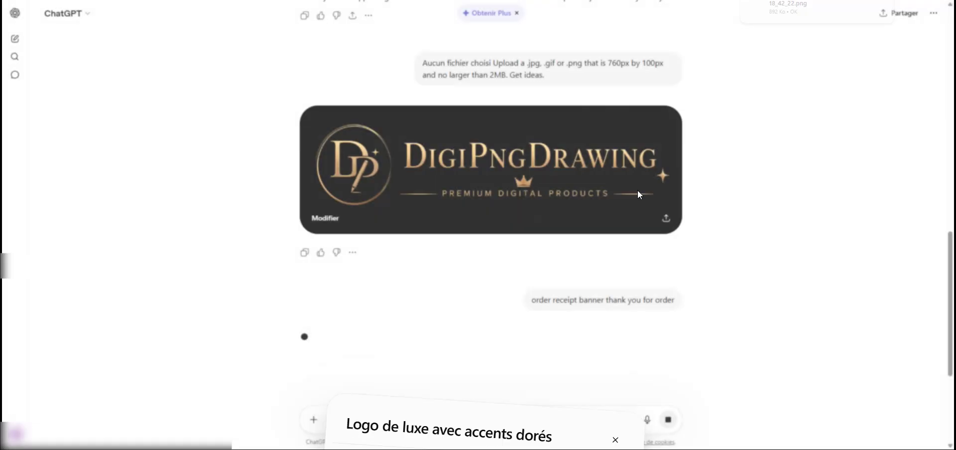
pyautogui.scroll(-4, 335, 140)
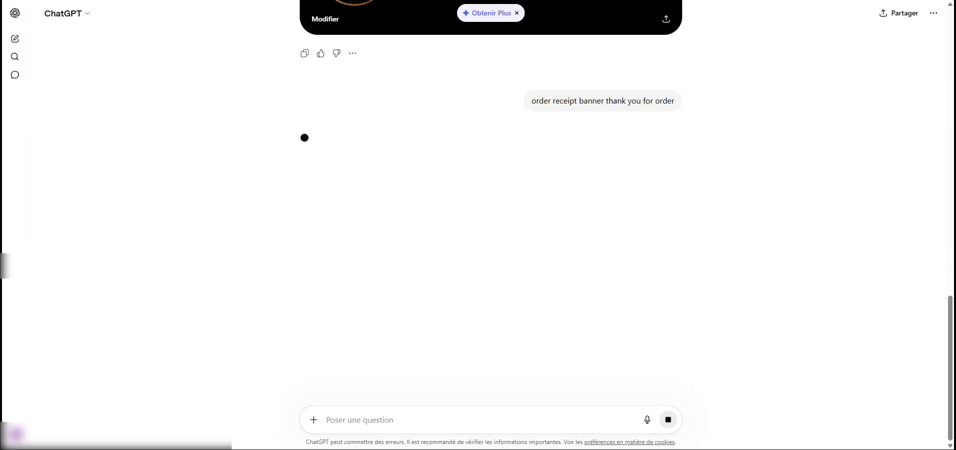
# Copy the Shop Announcement and both Message to Buyers labels with their descriptions from Etsy and send them to ChatGPT as a prompt.
pyautogui.hotkey('ctrl', 'Tab')
pyautogui.scroll(-2, 683, 192)
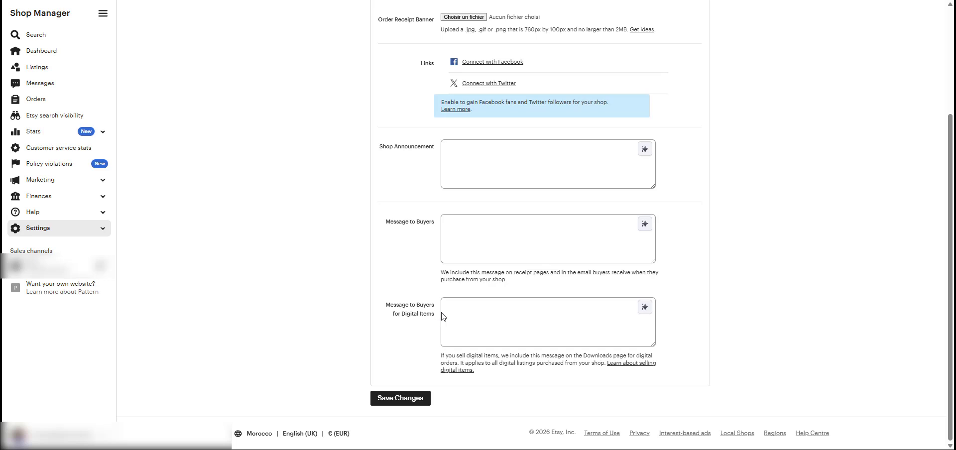
pyautogui.click(491, 325)
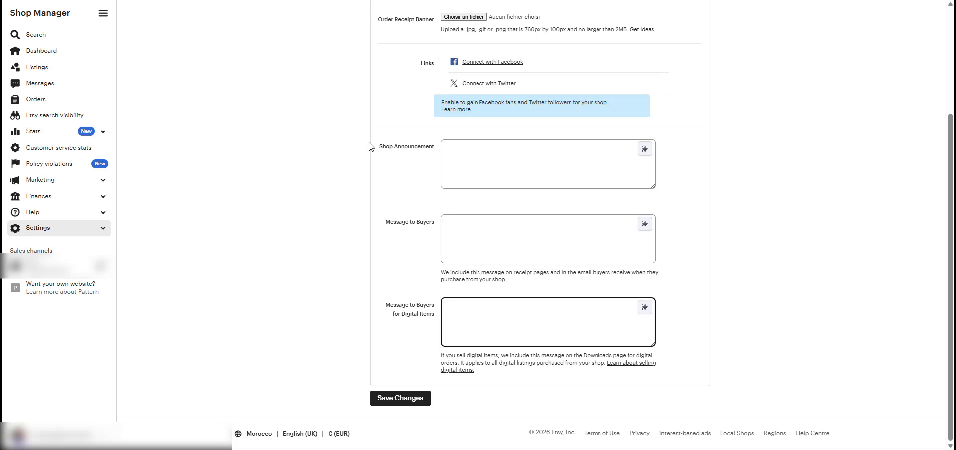
pyautogui.moveTo(377, 146); pyautogui.dragTo(529, 381)
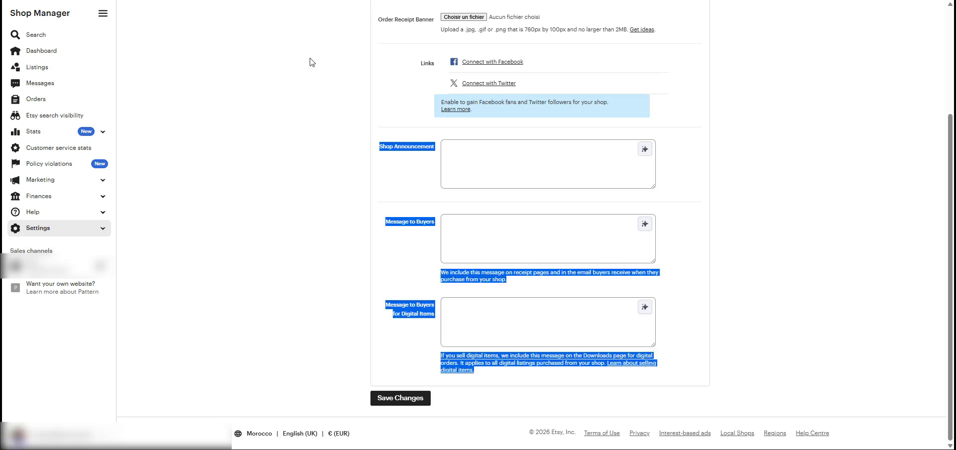
pyautogui.hotkey('ctrl', 'c')
pyautogui.hotkey('alt', 'Tab')
pyautogui.click(481, 411)
pyautogui.hotkey('ctrl', 'v')
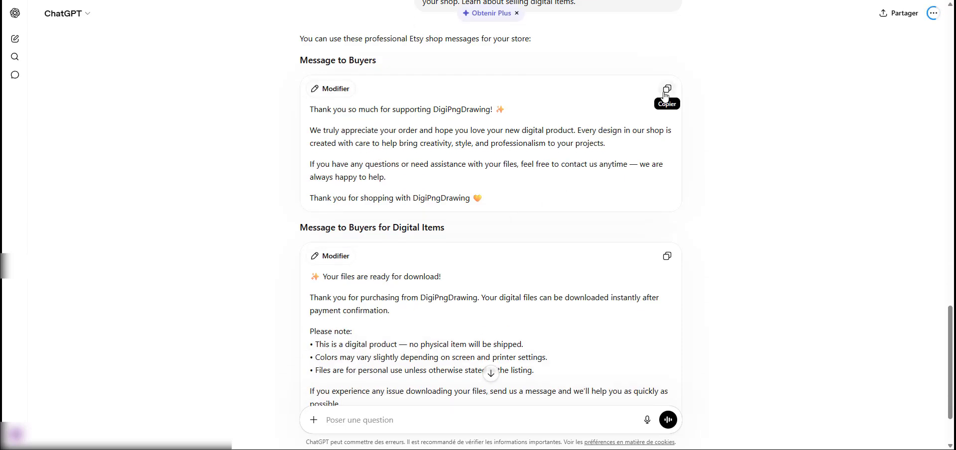
# Copy the generated Message to Buyers text from ChatGPT and paste it into Message to Buyers in Etsy's Info & Appearance.
pyautogui.click(666, 88)
pyautogui.hotkey('alt', 'Tab')
pyautogui.click(492, 227)
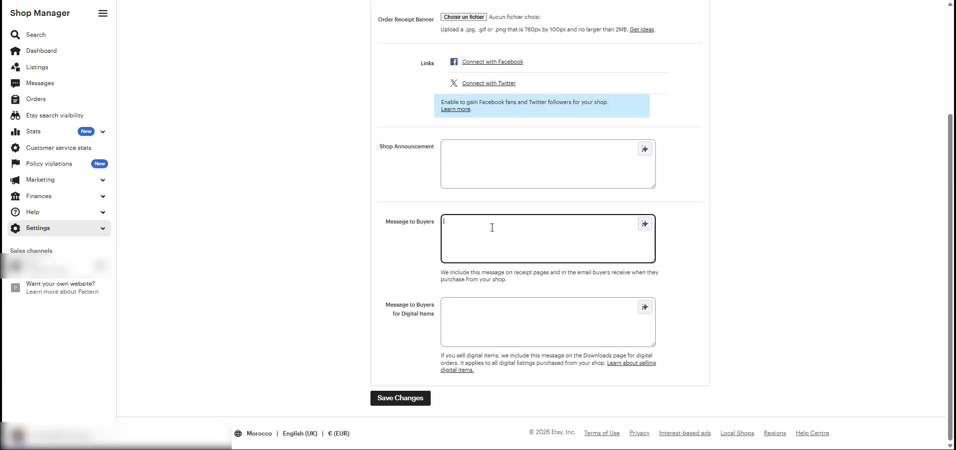
pyautogui.hotkey('ctrl', 'v')
# Copy the generated digital-items message from ChatGPT and paste it into Message to Buyers for Digital Items in Etsy.
pyautogui.click(485, 354)
pyautogui.hotkey('alt', 'Tab')
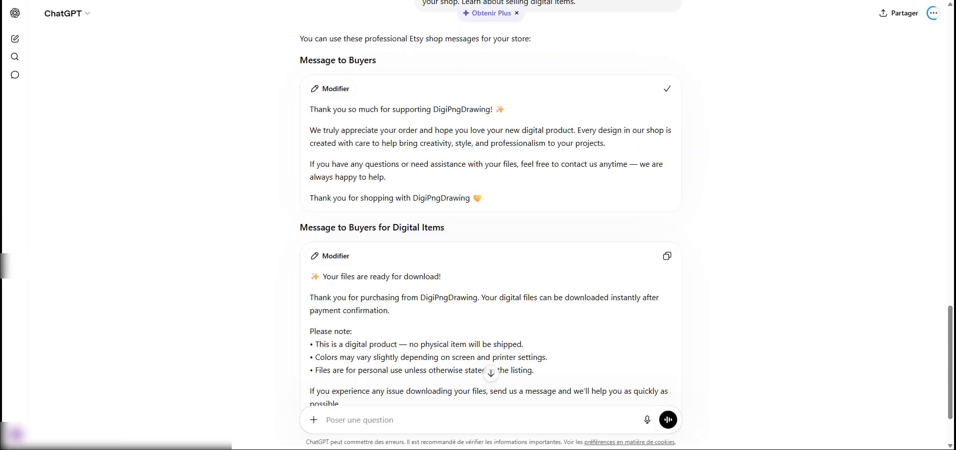
pyautogui.scroll(-2, 680, 252)
pyautogui.click(667, 171)
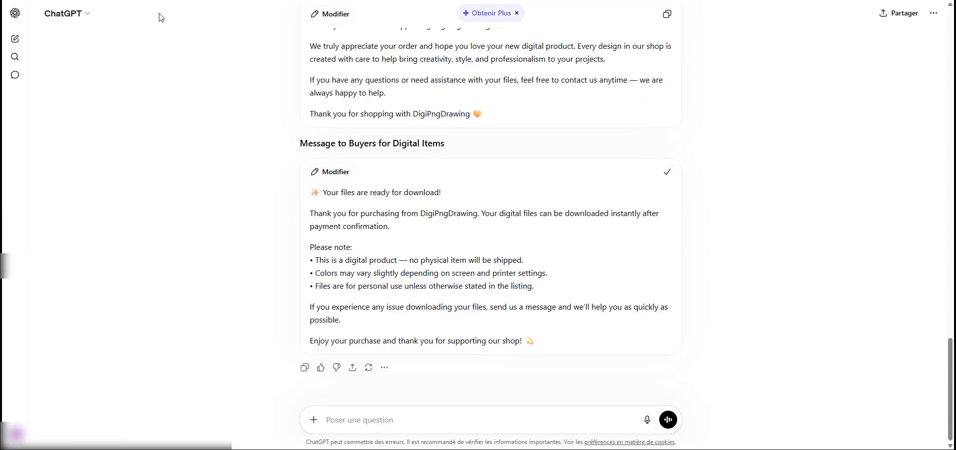
pyautogui.hotkey('alt', 'Tab')
pyautogui.hotkey('ctrl', 'v')
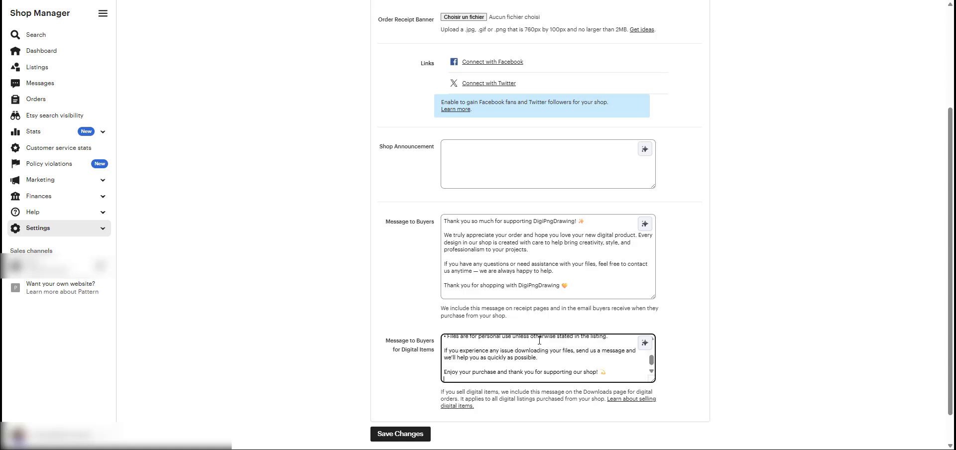
pyautogui.moveTo(519, 284); pyautogui.dragTo(572, 287)
pyautogui.click(511, 229)
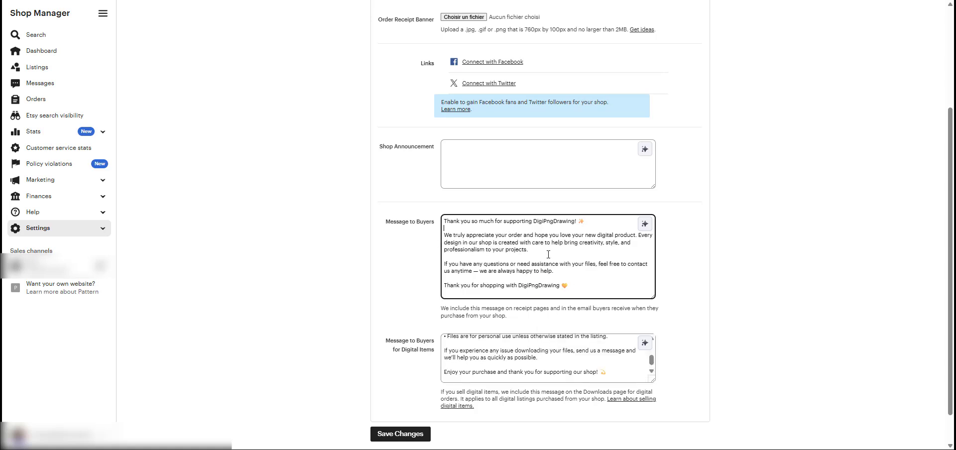
# Copy the "Shop Announcement" label from Etsy and send it to ChatGPT as a prompt.
pyautogui.click(518, 162)
pyautogui.moveTo(380, 147); pyautogui.dragTo(434, 149)
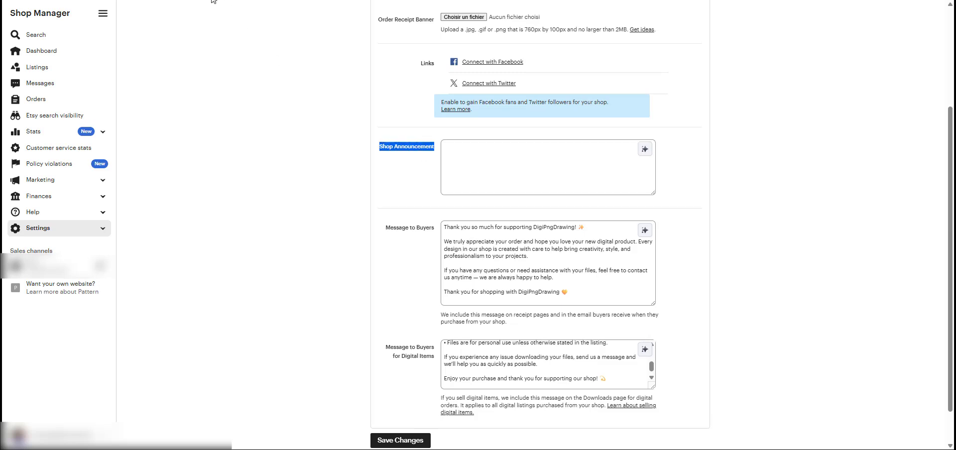
pyautogui.hotkey('ctrl', 'Tab')
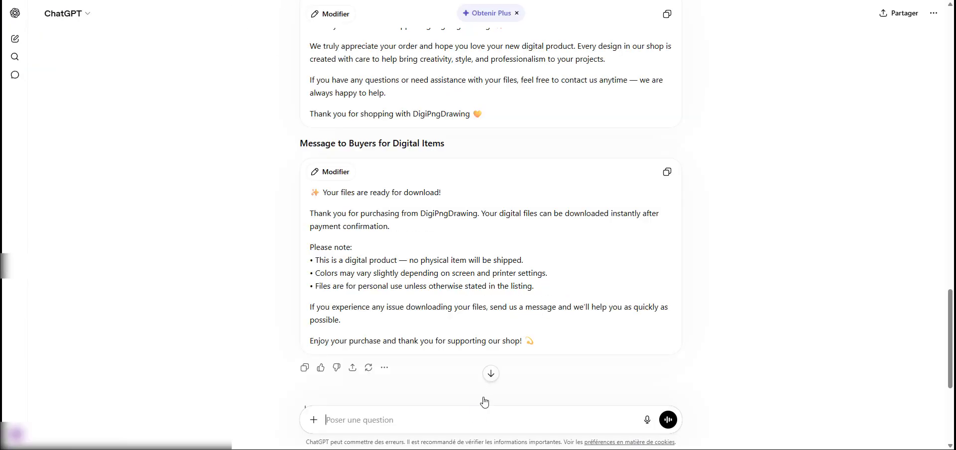
pyautogui.scroll(3, 485, 391)
pyautogui.hotkey('ctrl', 'v')
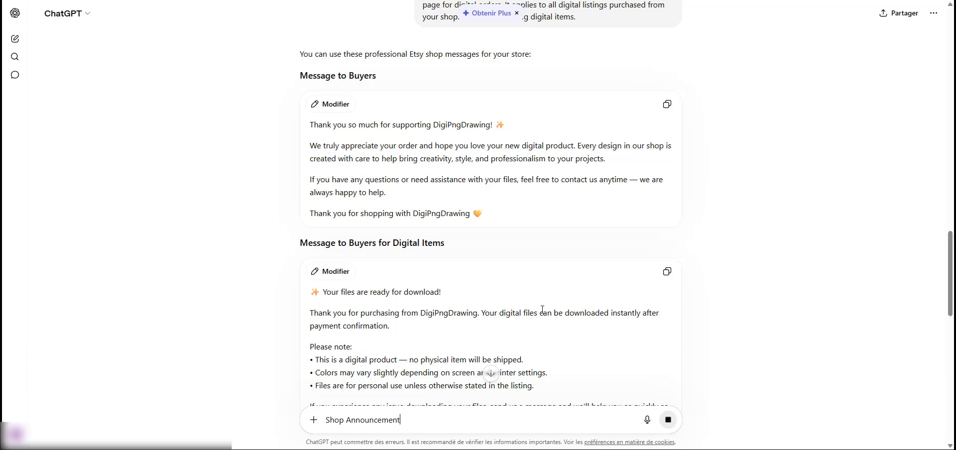
pyautogui.press('Return')
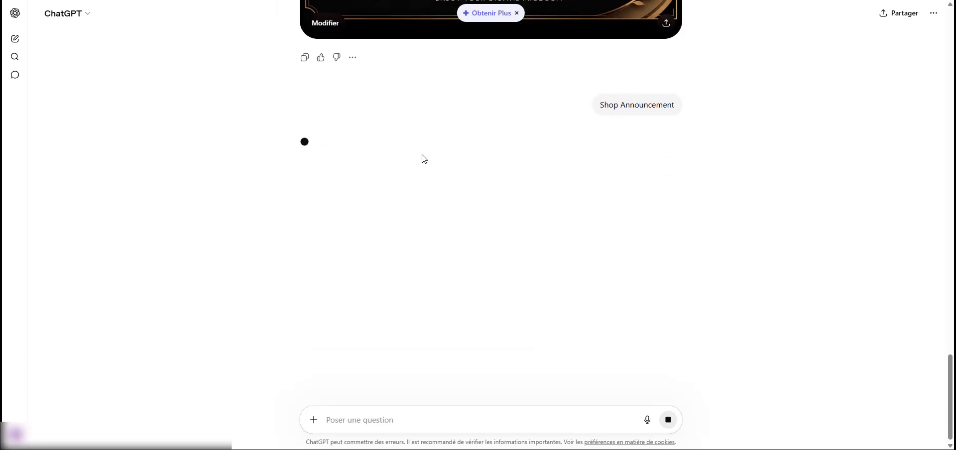
# Download the "Thank you for your order!" banner image from the ChatGPT conversation and return to Etsy.
pyautogui.scroll(2, 438, 169)
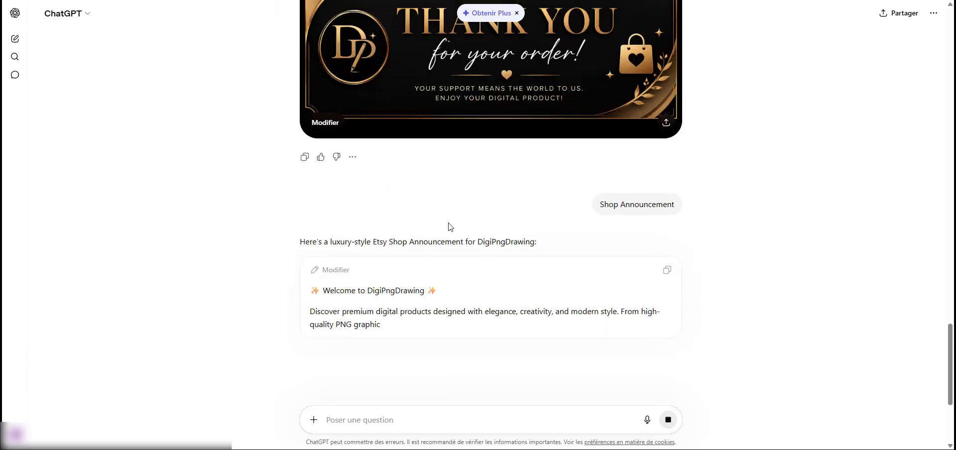
pyautogui.scroll(3, 450, 227)
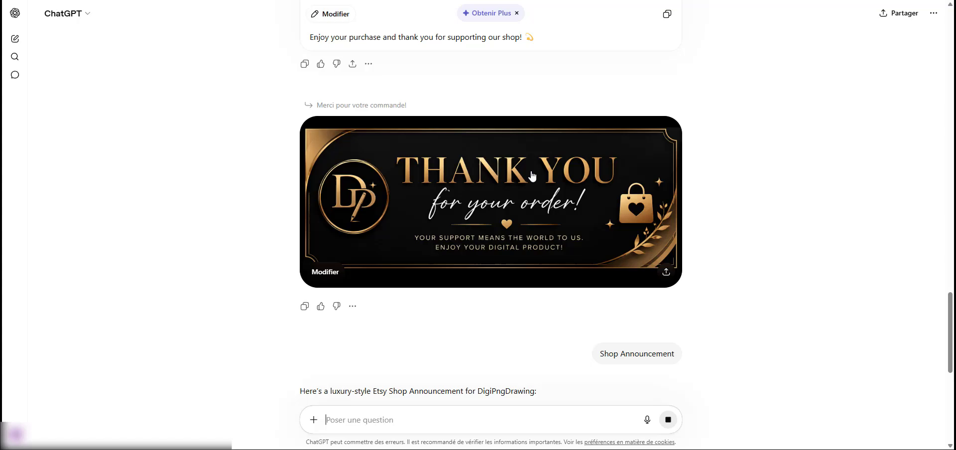
pyautogui.click(471, 208)
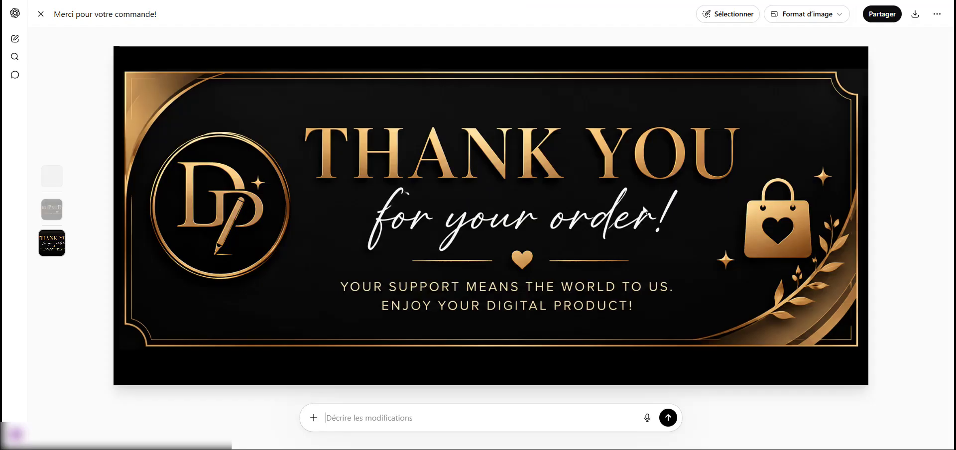
pyautogui.click(917, 18)
pyautogui.hotkey('ctrl', 'Tab')
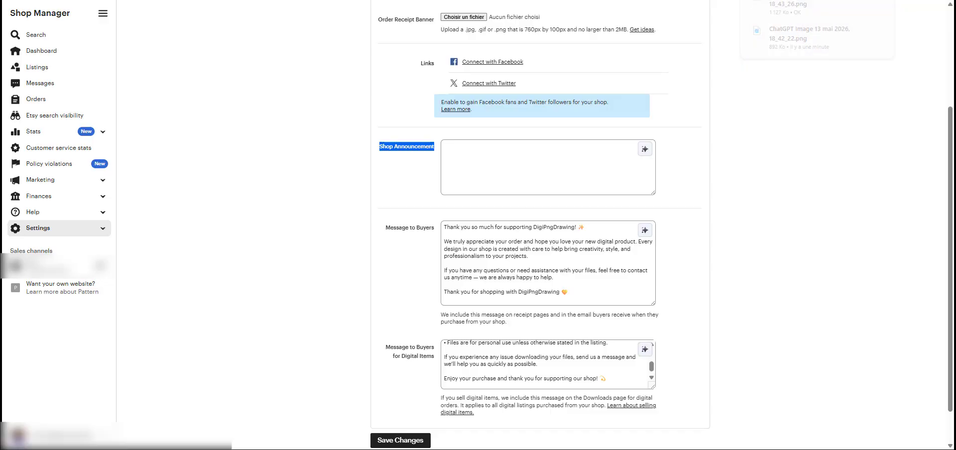
# Add the downloaded ChatGPT image ending in 18_43_26.png as the Order Receipt Banner.
pyautogui.scroll(3, 455, 165)
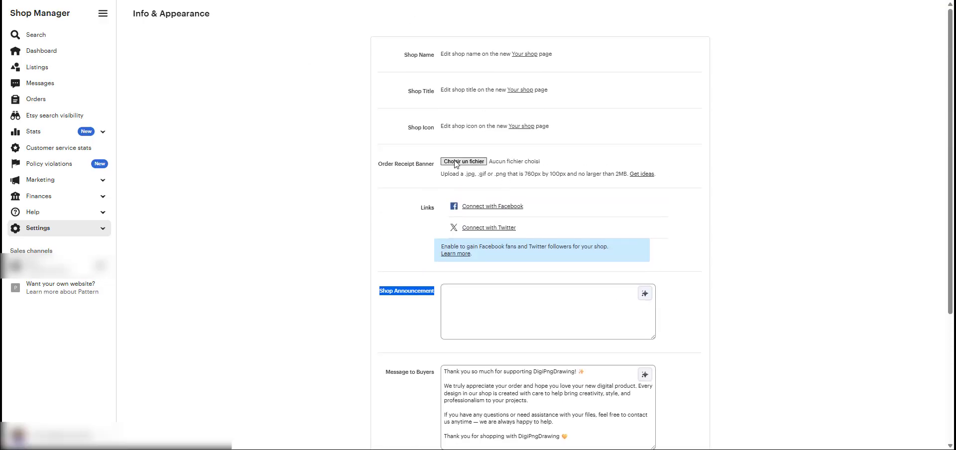
pyautogui.click(814, 0)
pyautogui.moveTo(775, 54); pyautogui.dragTo(463, 160)
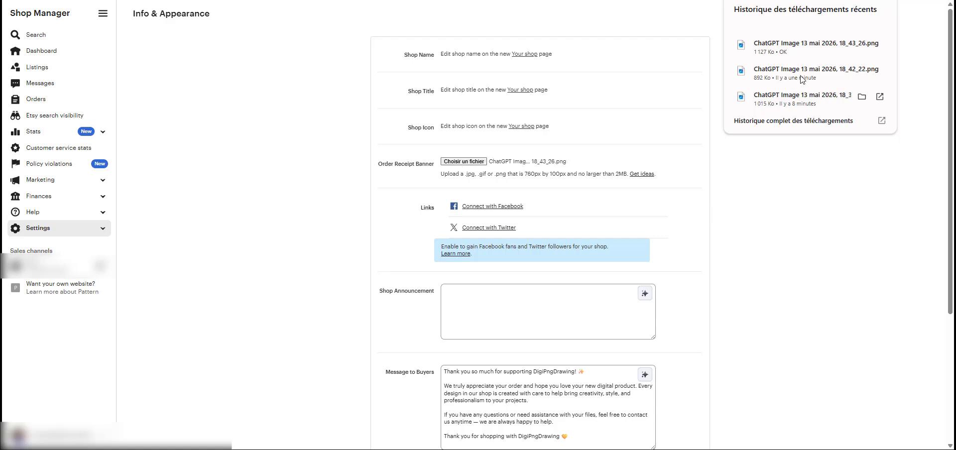
pyautogui.click(797, 160)
# Copy the generated shop announcement from ChatGPT into Etsy's Shop Announcement and save the Info & Appearance changes.
pyautogui.scroll(-3, 742, 159)
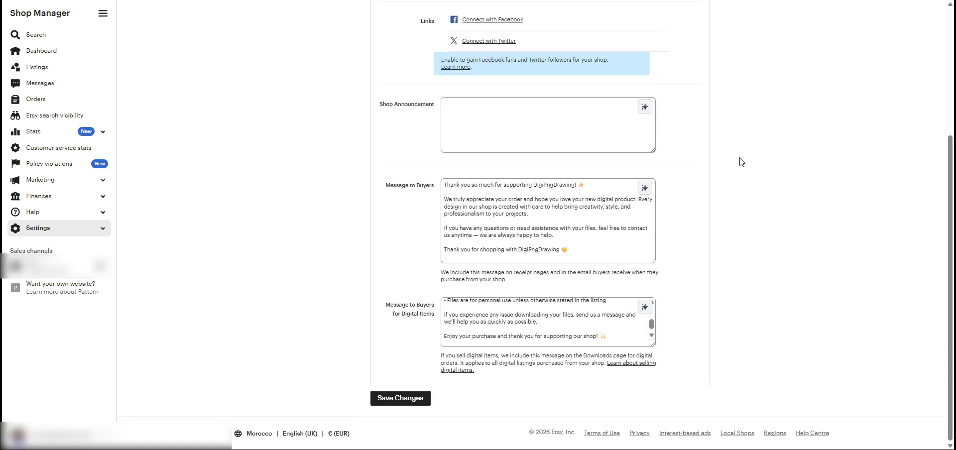
pyautogui.click(493, 141)
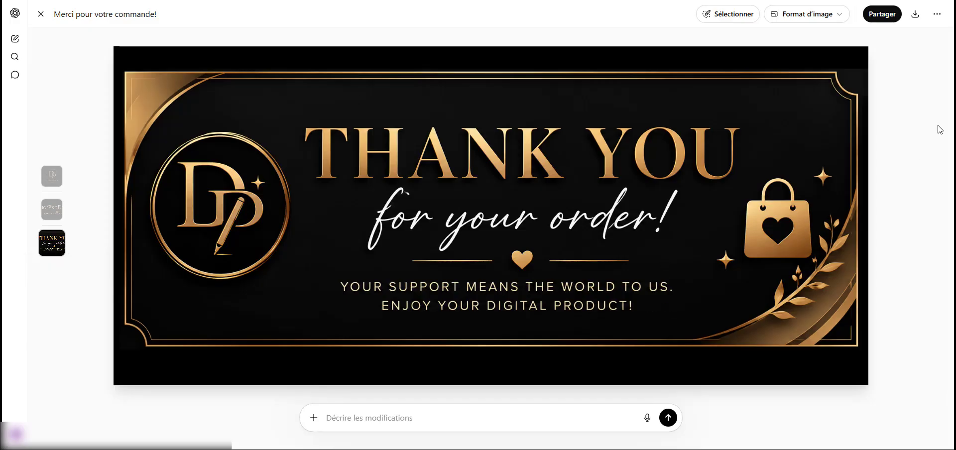
pyautogui.press('Escape')
pyautogui.scroll(-5, 711, 181)
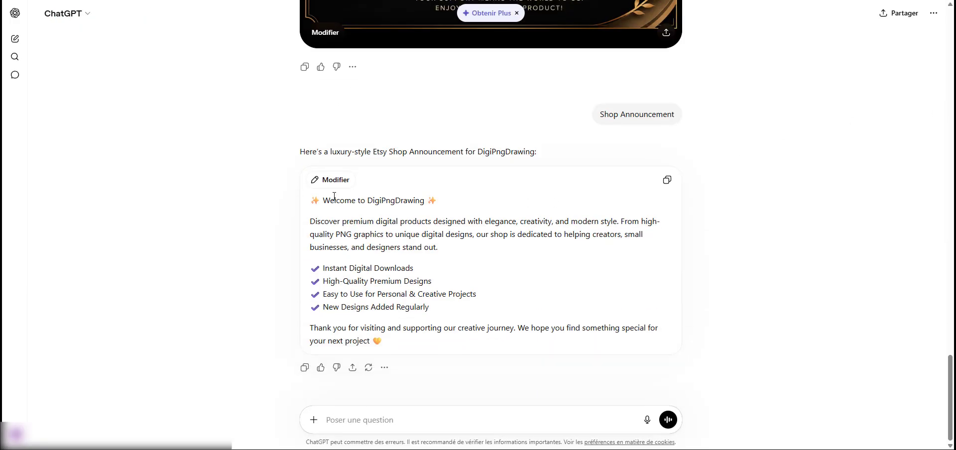
pyautogui.click(667, 180)
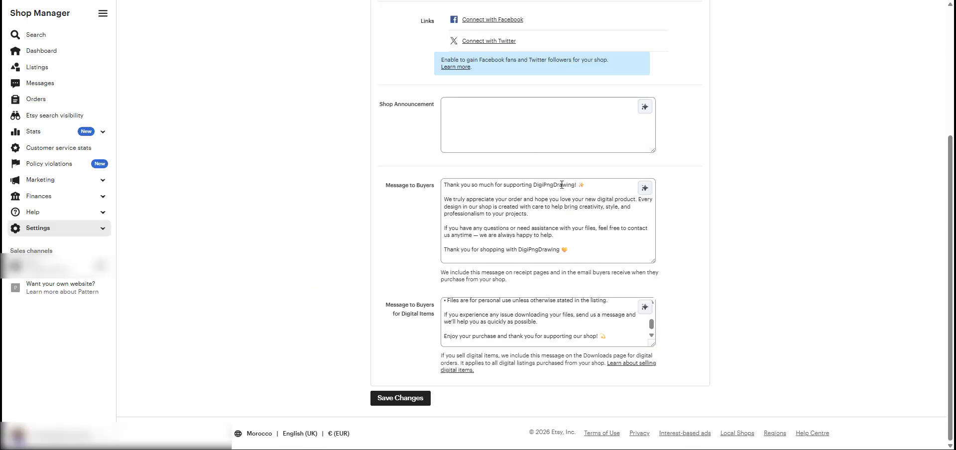
pyautogui.click(517, 142)
pyautogui.hotkey('ctrl', 'v')
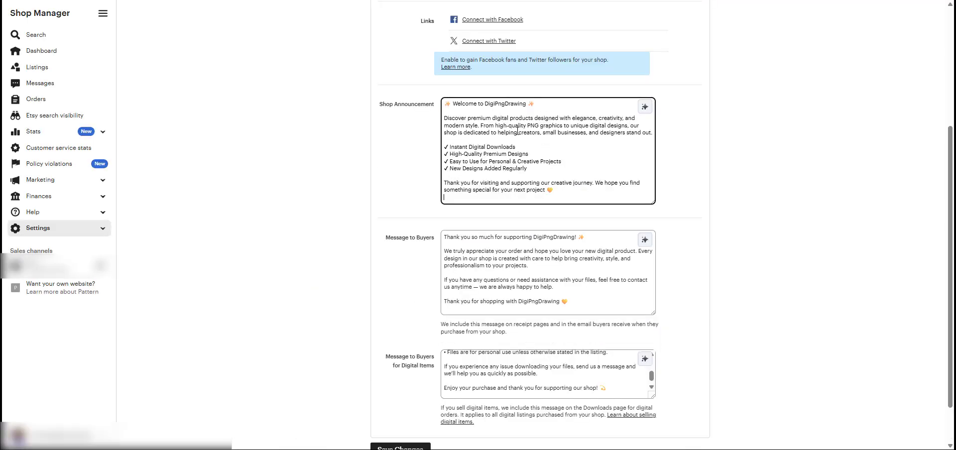
pyautogui.scroll(-1, 709, 183)
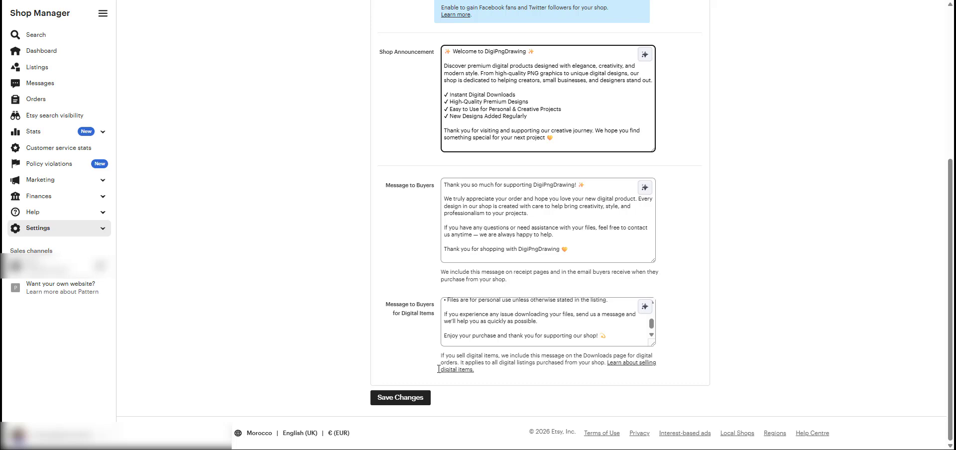
pyautogui.click(401, 398)
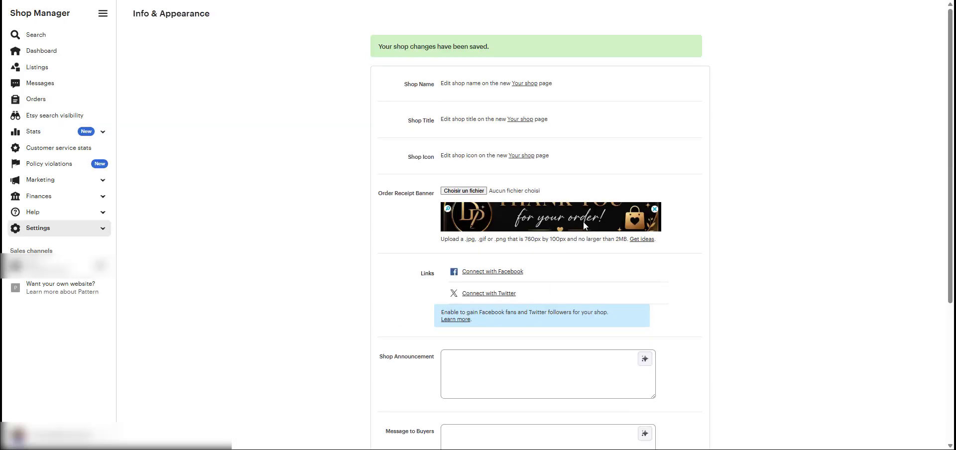
pyautogui.scroll(-3, 660, 272)
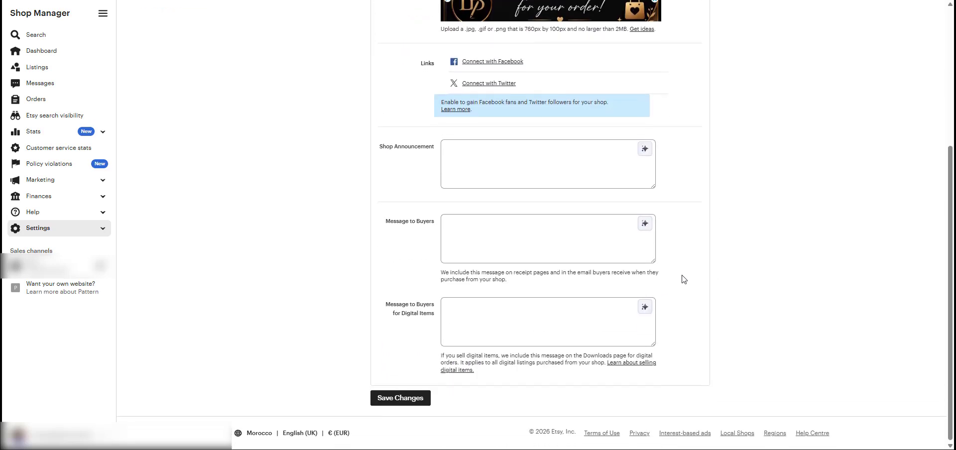
# In the shop's Options settings, enable custom order requests and choose not to offer a gift note.
pyautogui.click(94, 230)
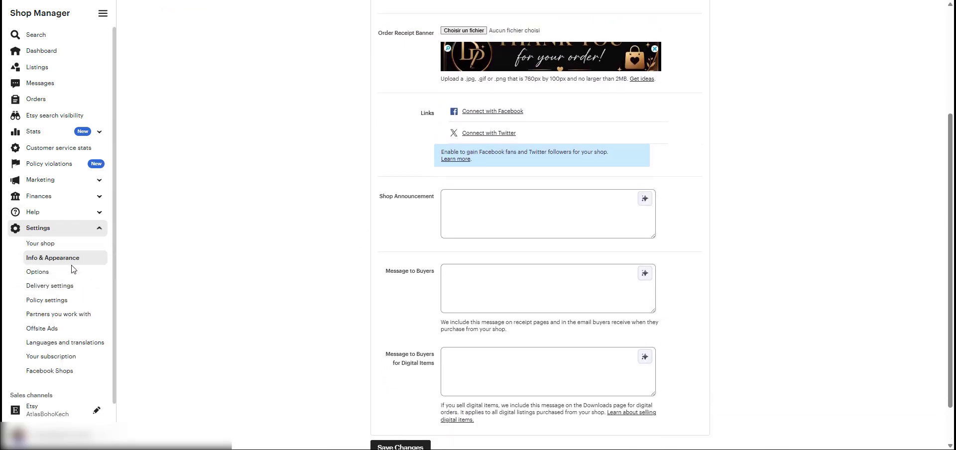
pyautogui.click(55, 274)
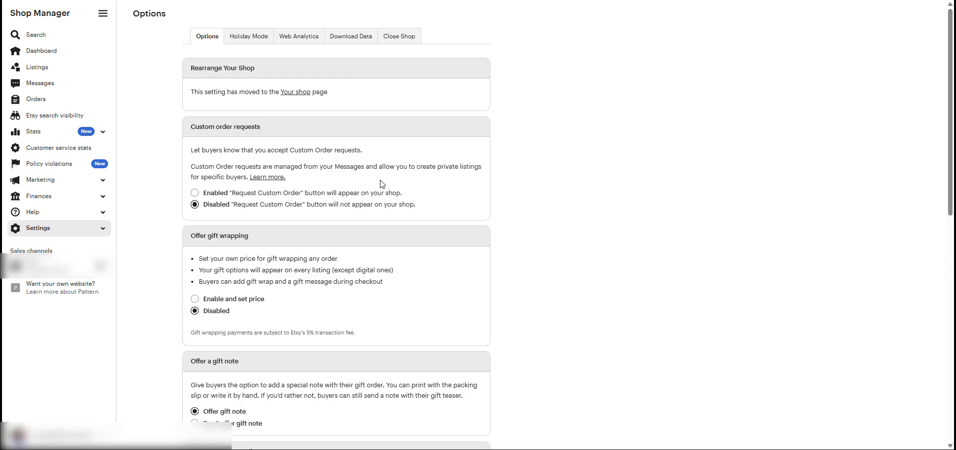
pyautogui.scroll(-2, 382, 183)
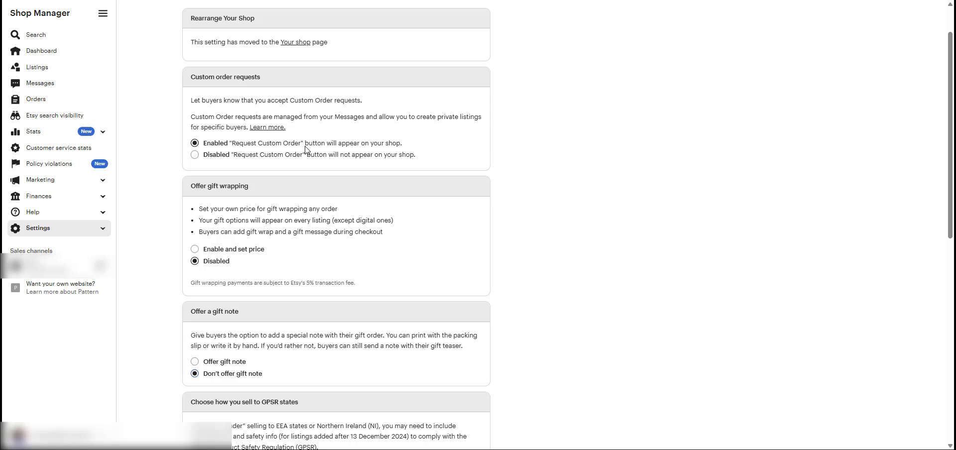
pyautogui.scroll(-2, 261, 172)
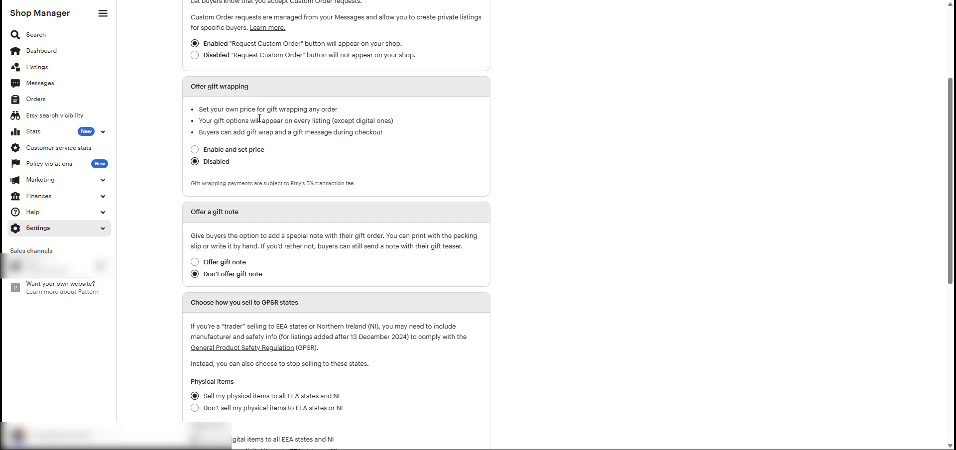
pyautogui.moveTo(203, 164); pyautogui.dragTo(229, 164)
pyautogui.click(429, 164)
pyautogui.scroll(-2, 217, 126)
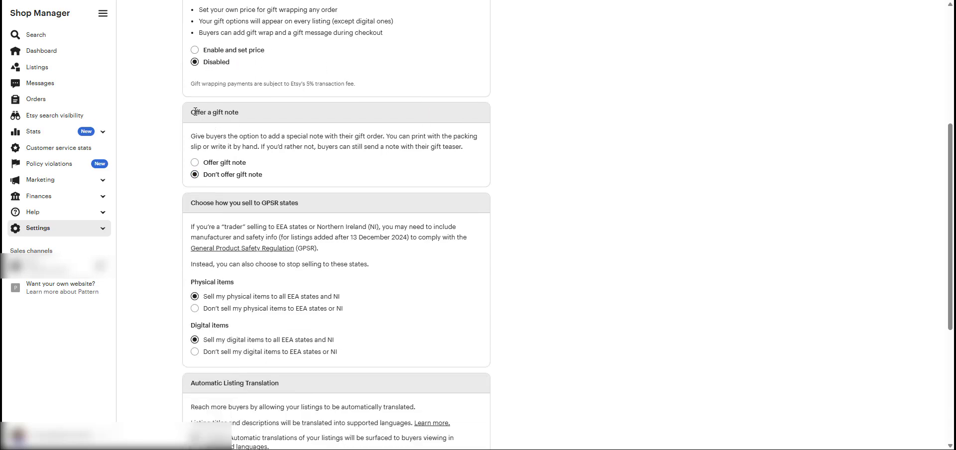
pyautogui.moveTo(196, 111); pyautogui.dragTo(252, 113)
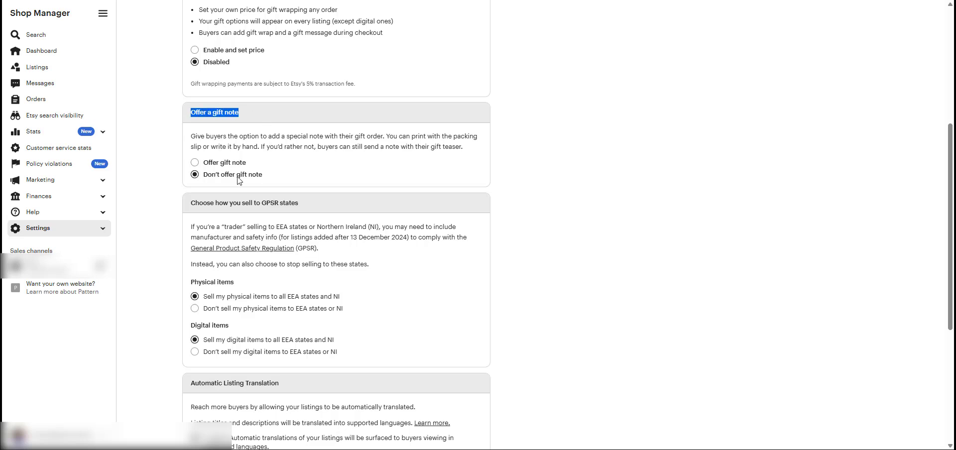
pyautogui.moveTo(268, 179); pyautogui.dragTo(203, 175)
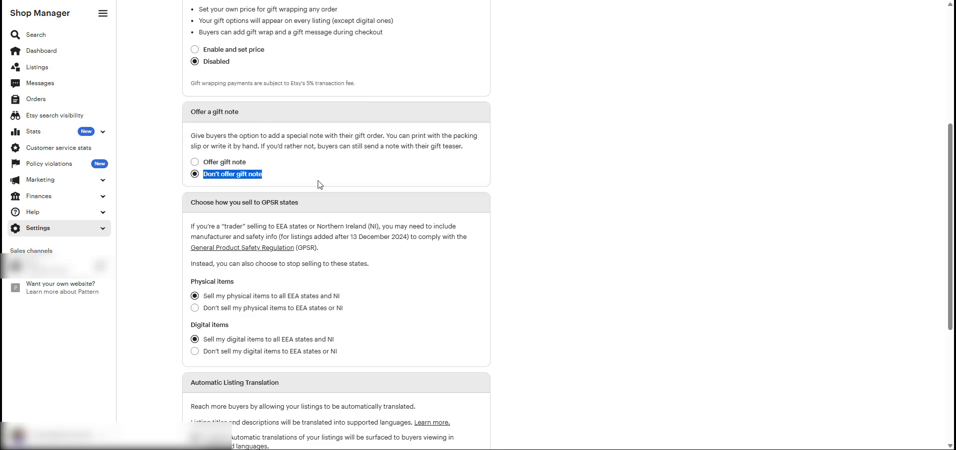
# Under the GPSR states setting, choose "Don't sell my physical items to EEA states or NI".
pyautogui.scroll(-3, 226, 71)
pyautogui.click(209, 65)
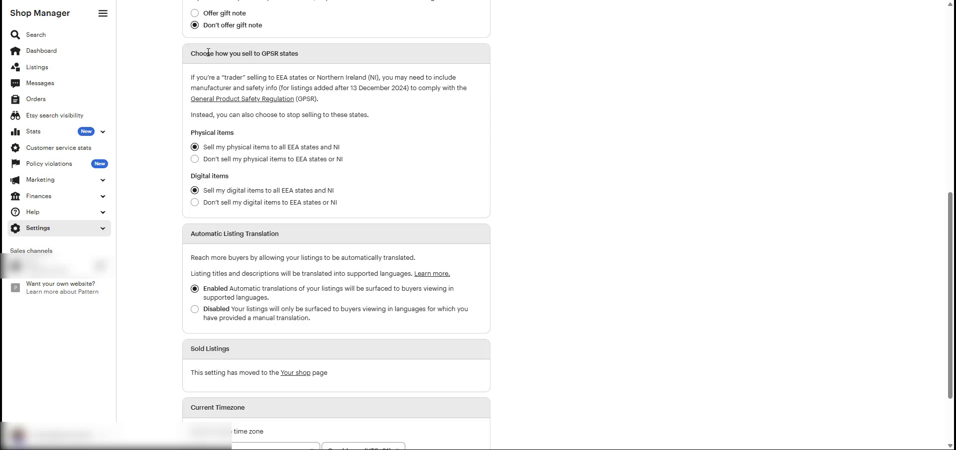
pyautogui.moveTo(191, 54); pyautogui.dragTo(299, 54)
pyautogui.click(513, 111)
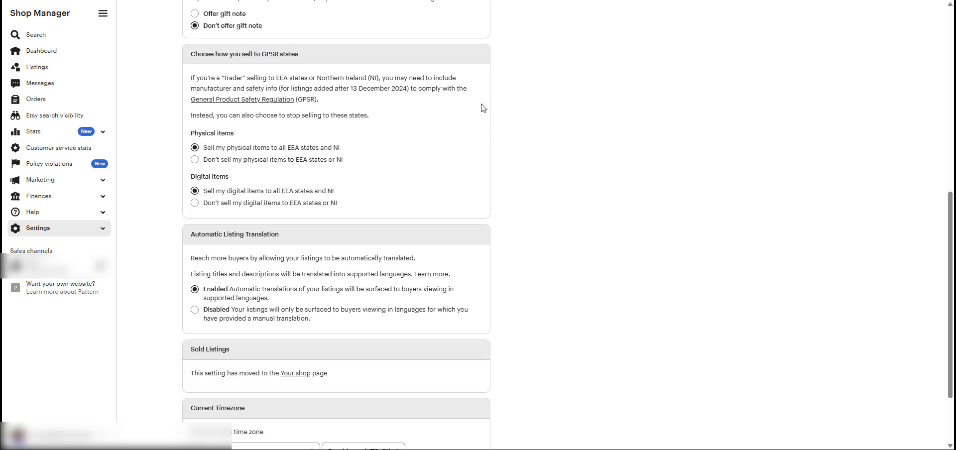
pyautogui.scroll(1, 466, 120)
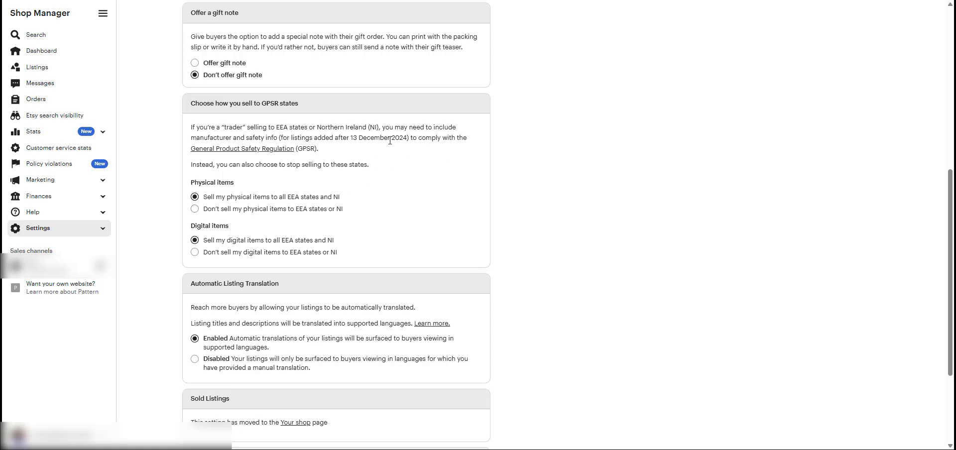
pyautogui.click(496, 175)
pyautogui.scroll(-1, 481, 174)
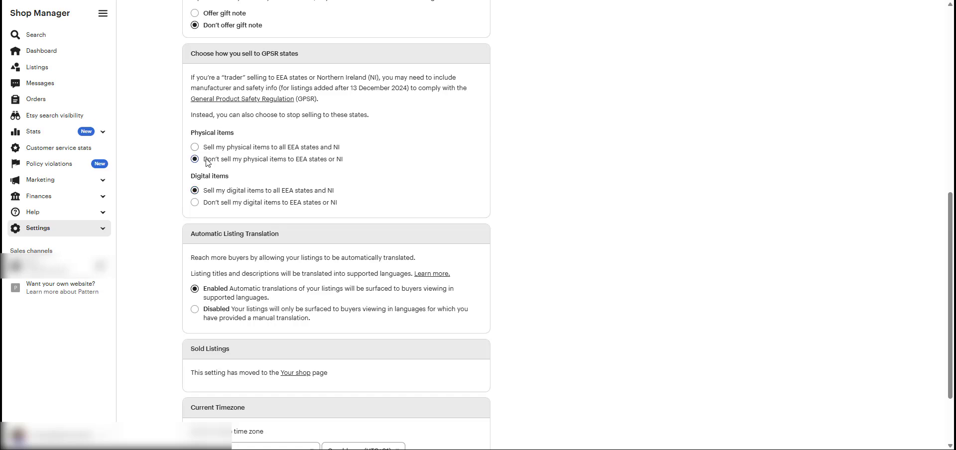
# Keep automatic listing translation enabled and the Morocco, Casablanca (UTC+01) time zone, and save the shop's Options settings.
pyautogui.scroll(-2, 441, 196)
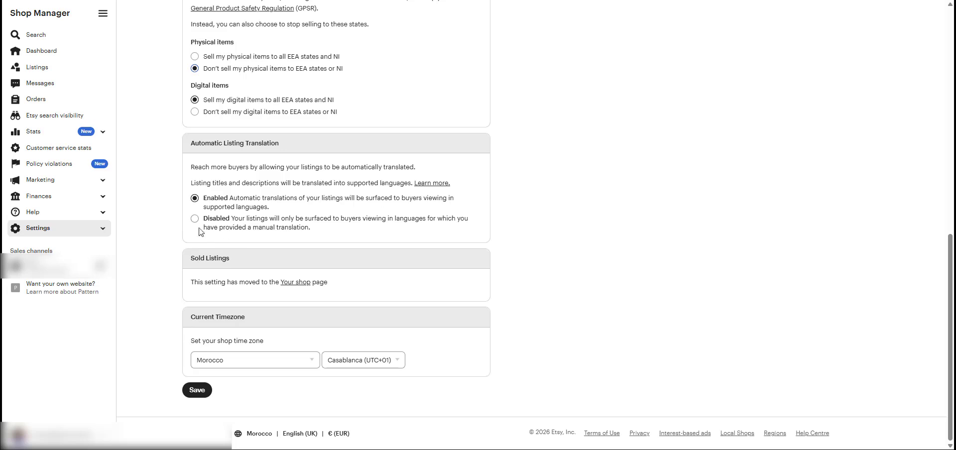
pyautogui.moveTo(275, 209); pyautogui.dragTo(199, 196)
pyautogui.click(562, 198)
pyautogui.moveTo(204, 202); pyautogui.dragTo(230, 199)
pyautogui.click(504, 201)
pyautogui.click(270, 361)
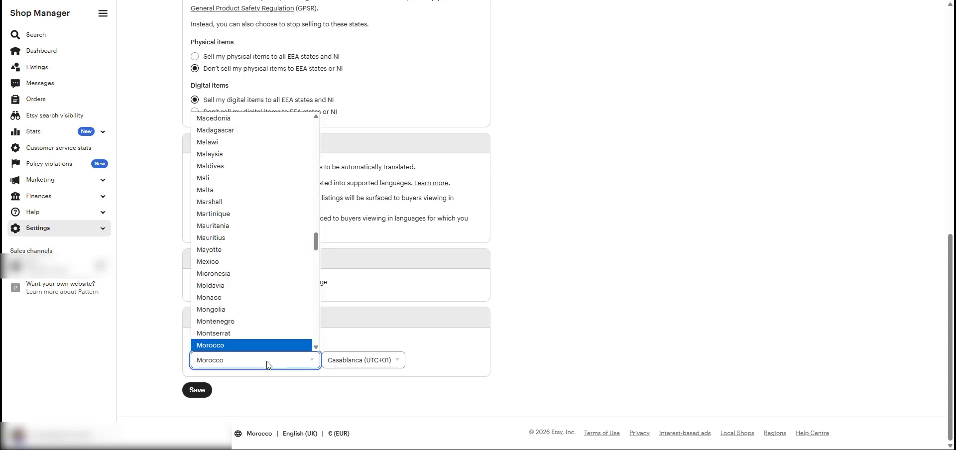
pyautogui.click(268, 366)
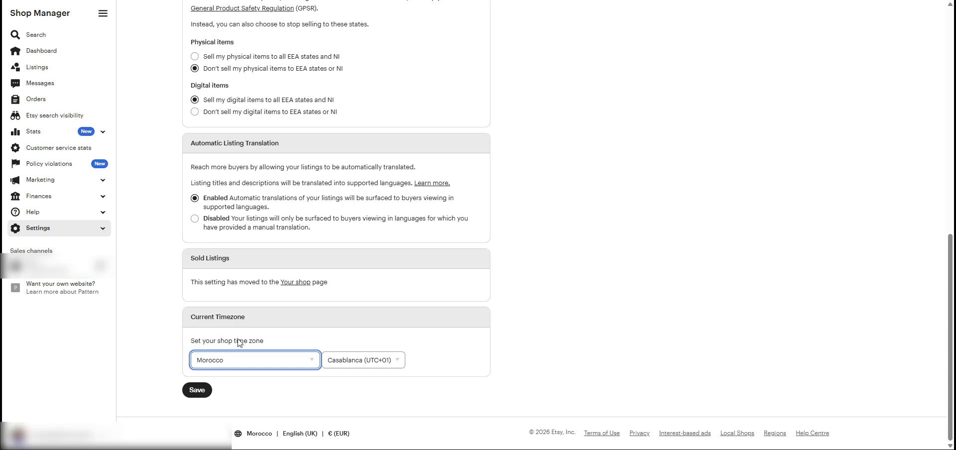
pyautogui.click(253, 363)
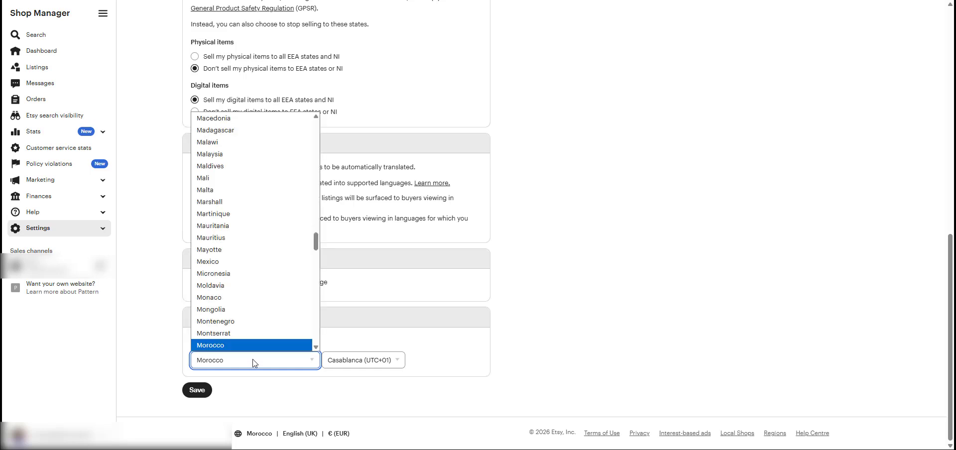
pyautogui.scroll(-3, 245, 297)
pyautogui.scroll(12, 246, 297)
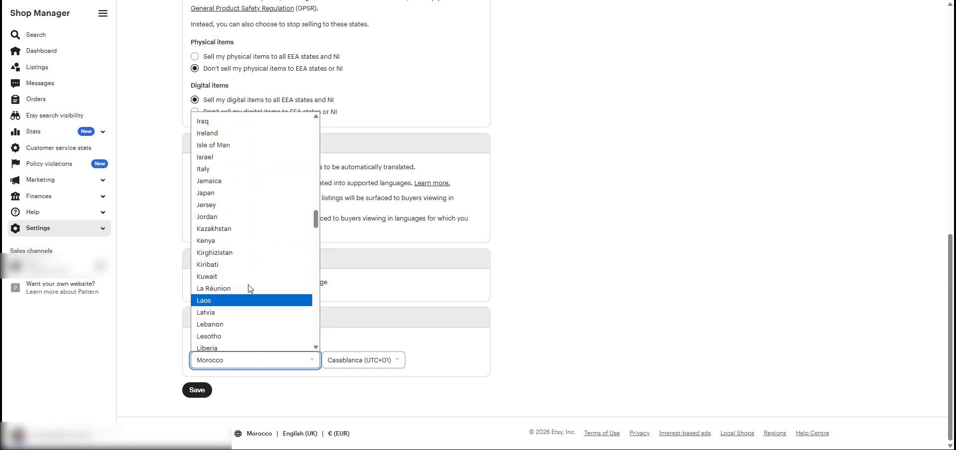
pyautogui.scroll(-3, 249, 291)
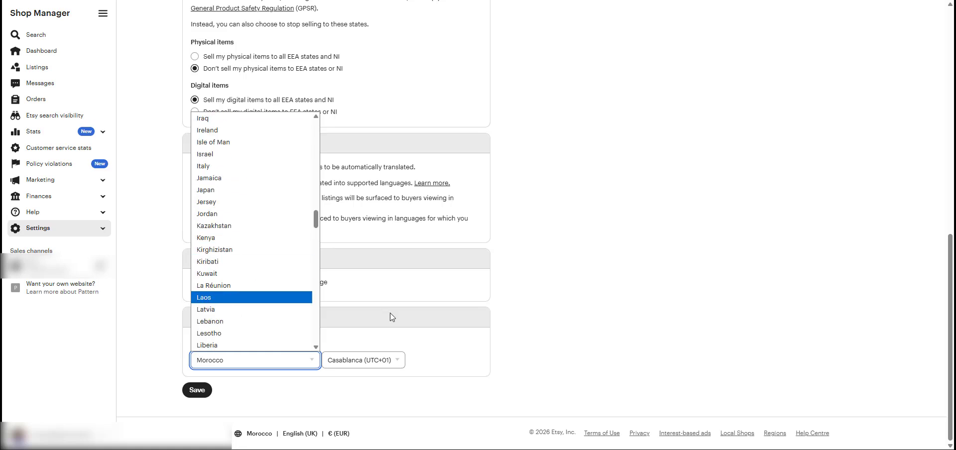
pyautogui.click(389, 313)
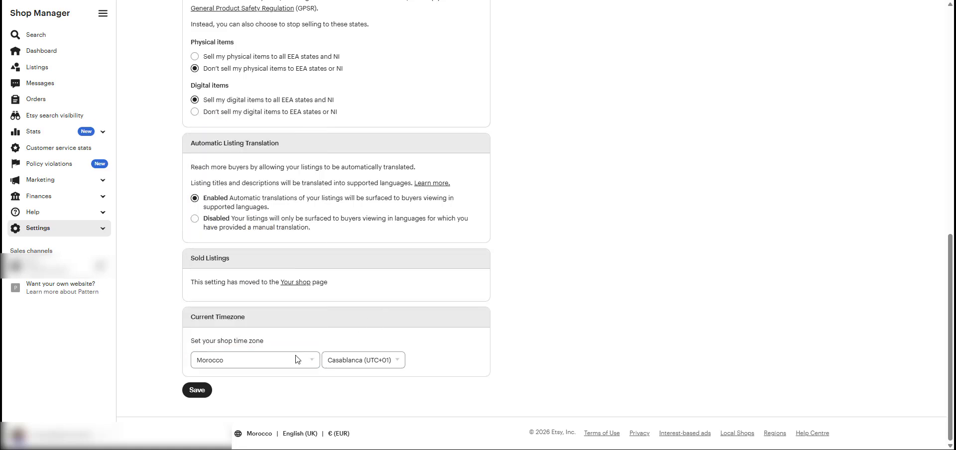
pyautogui.click(204, 395)
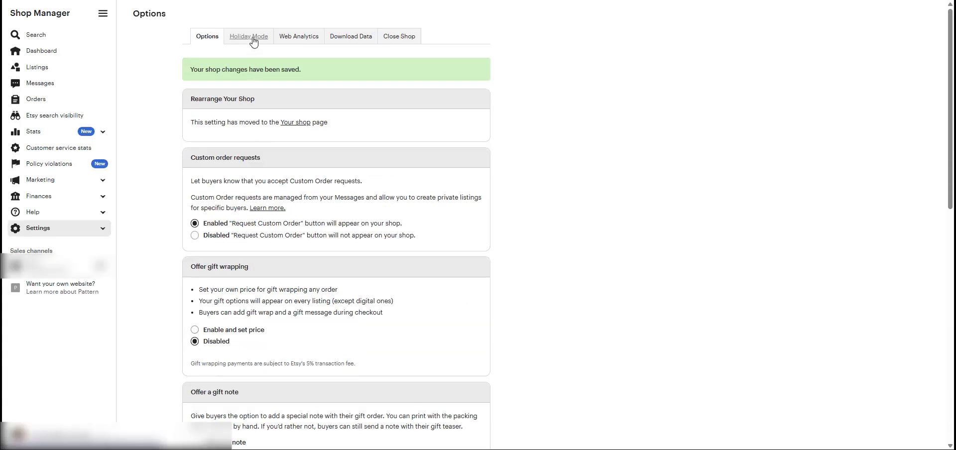
# In the Delivery settings, remove Saturday and Sunday from the order processing schedule and update it.
pyautogui.click(66, 234)
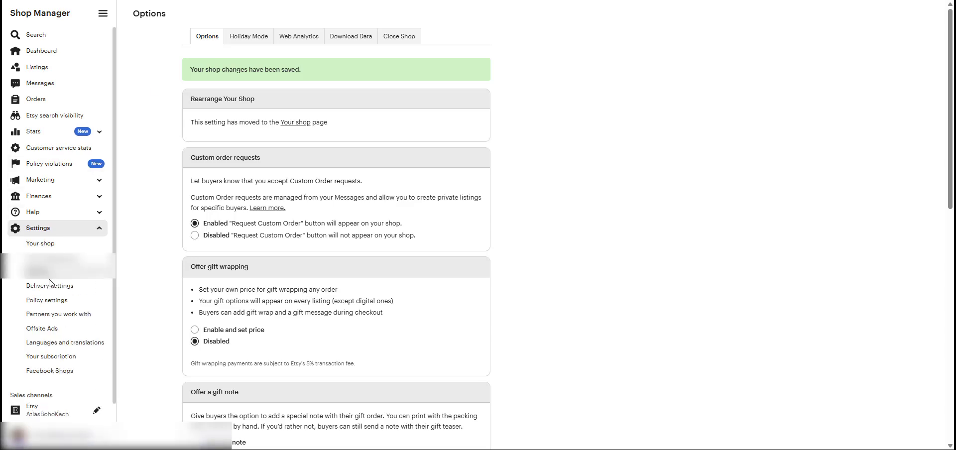
pyautogui.click(50, 285)
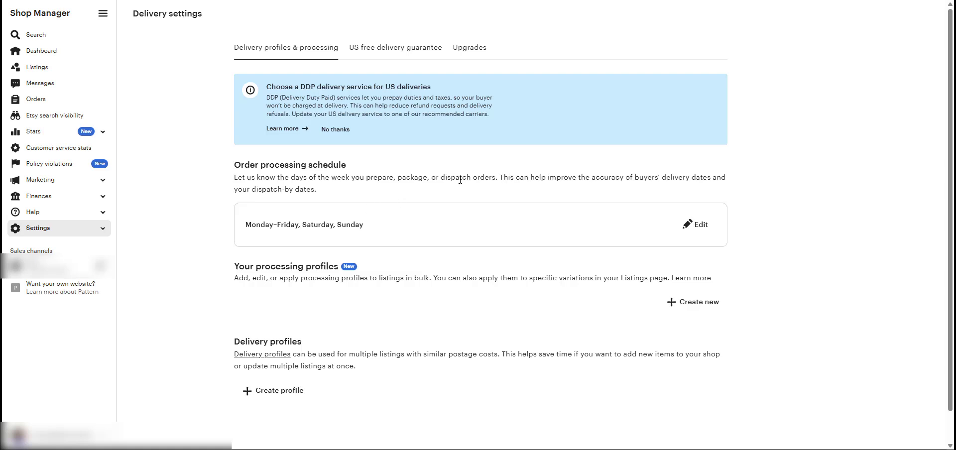
pyautogui.scroll(-2, 464, 183)
pyautogui.scroll(2, 448, 149)
pyautogui.scroll(-1, 451, 152)
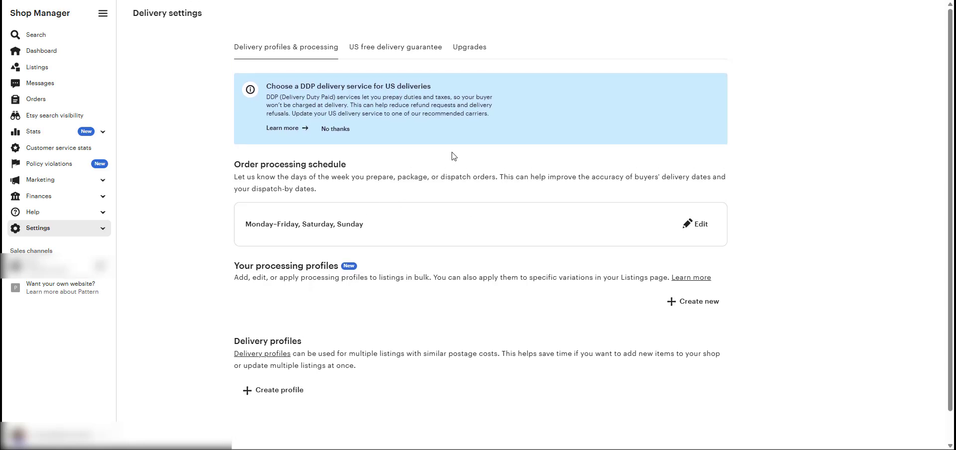
pyautogui.click(701, 194)
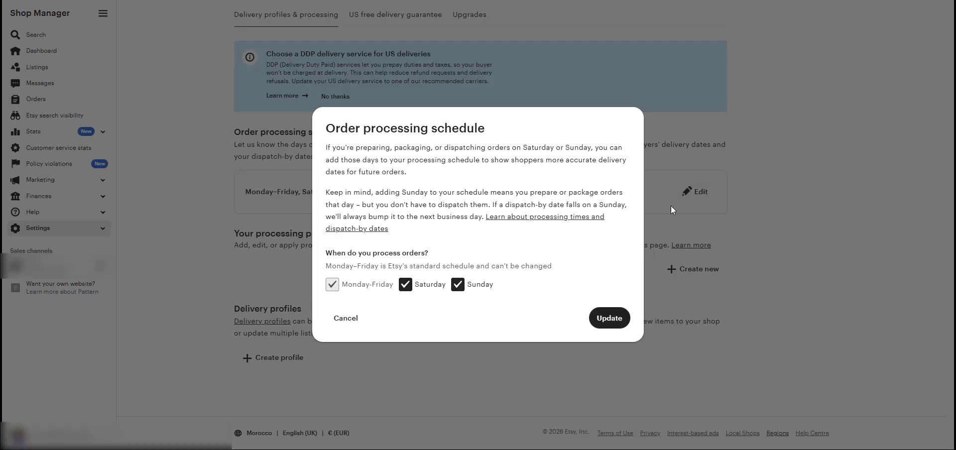
pyautogui.click(456, 291)
pyautogui.click(405, 286)
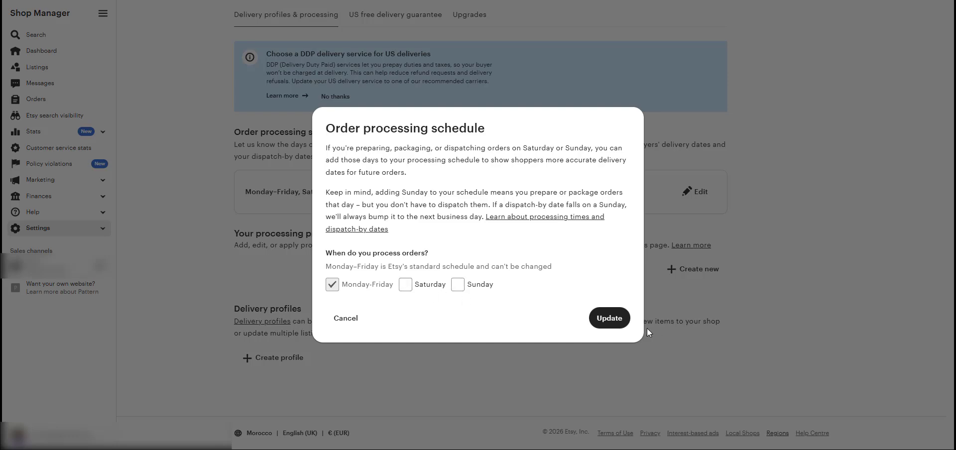
pyautogui.click(609, 318)
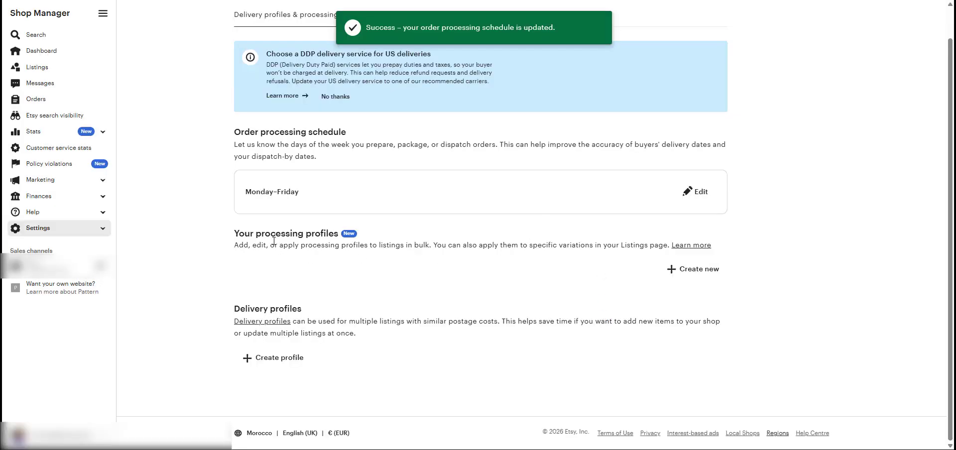
# Disable delivery upgrades in the shop's Delivery settings.
pyautogui.moveTo(238, 230); pyautogui.dragTo(643, 280)
pyautogui.click(654, 285)
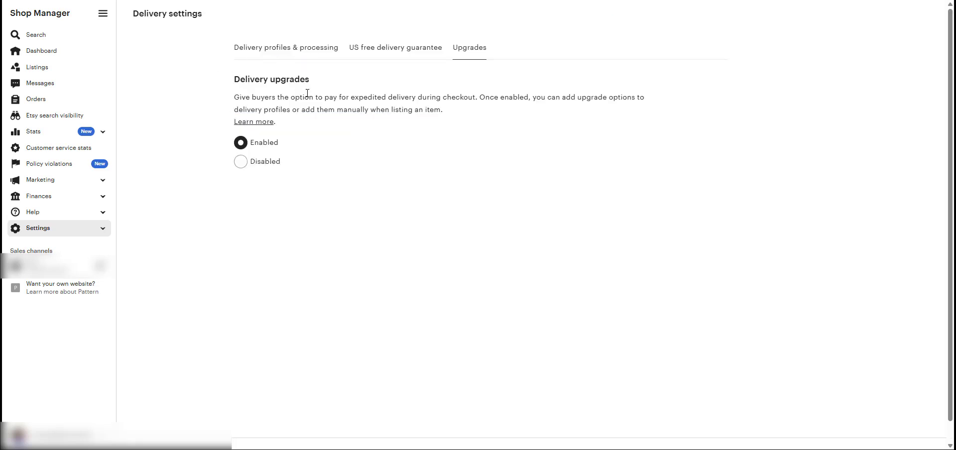
pyautogui.click(241, 162)
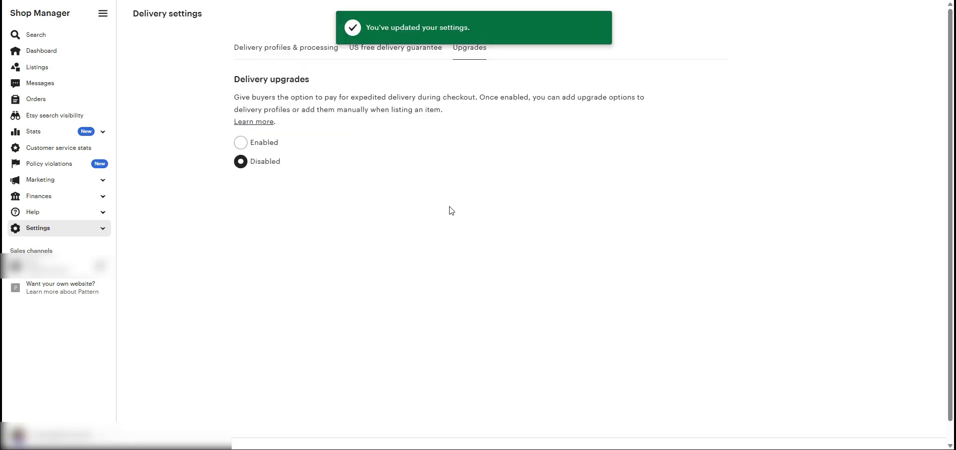
# In the Policy settings, create a custom returns and exchanges policy that accepts neither returns nor exchanges.
pyautogui.click(103, 229)
pyautogui.click(67, 301)
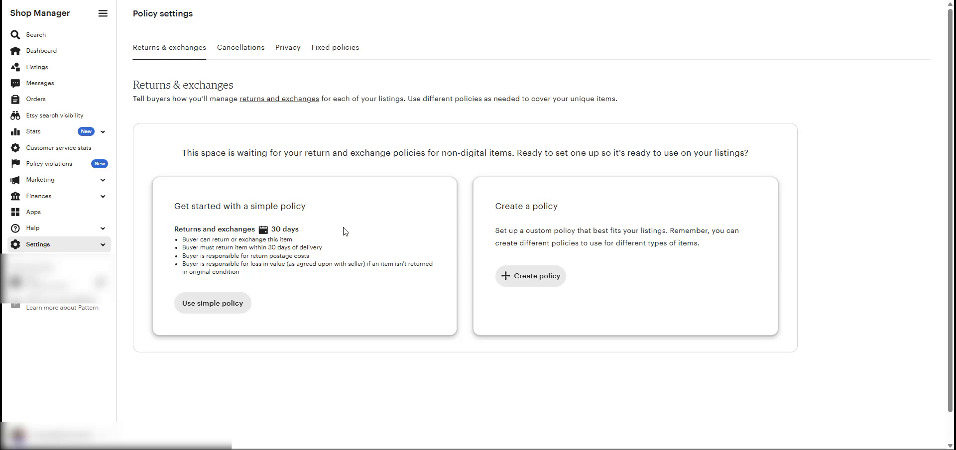
pyautogui.click(544, 277)
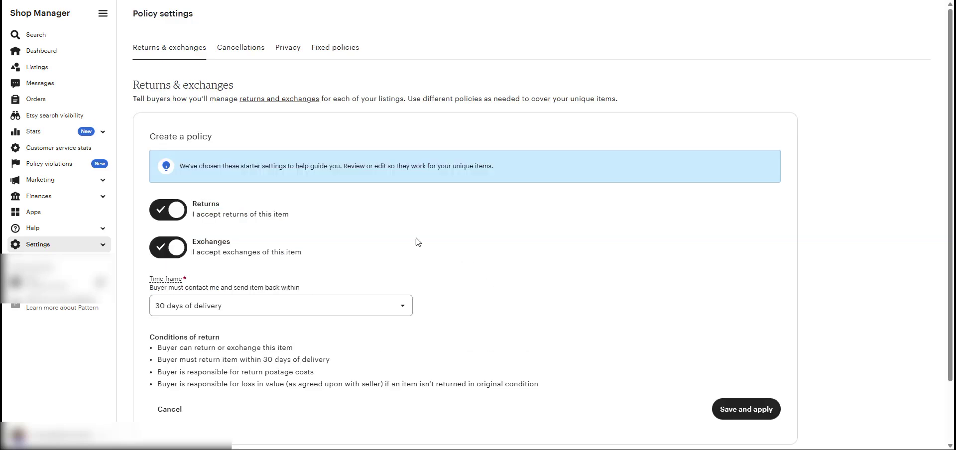
pyautogui.click(177, 215)
pyautogui.click(177, 215)
pyautogui.click(174, 217)
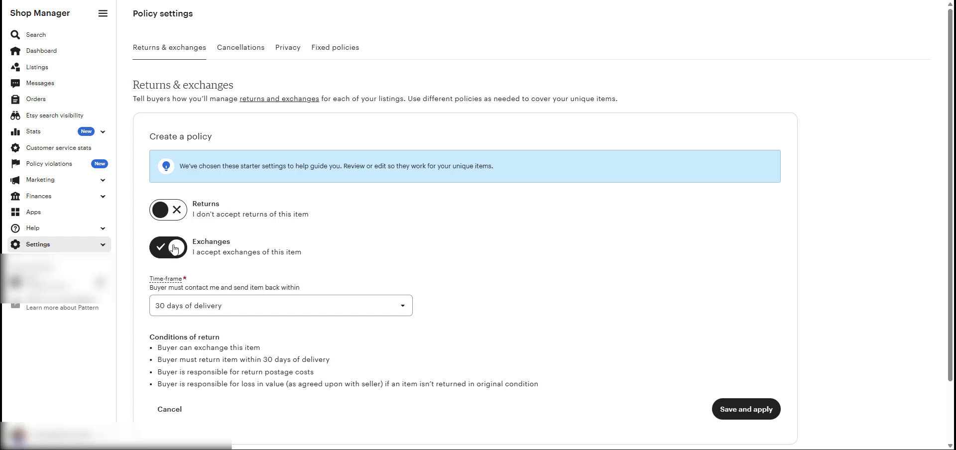
pyautogui.click(161, 254)
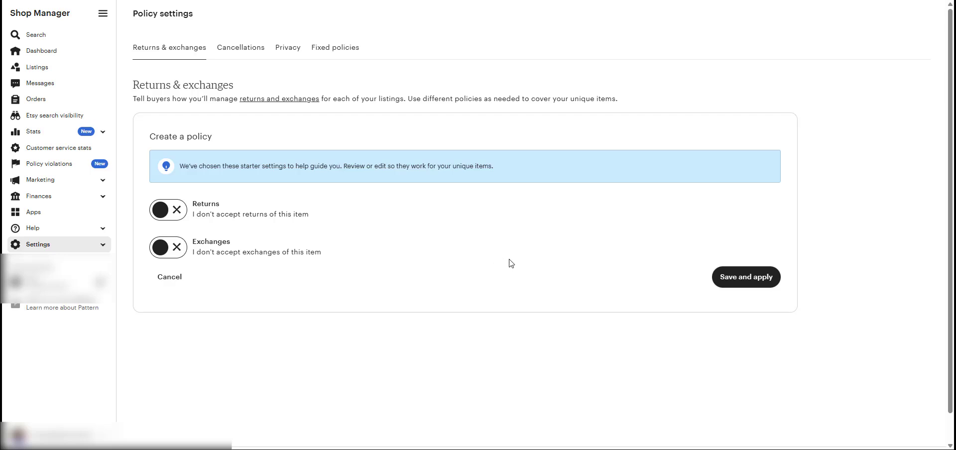
# Try accepting exchanges within 7 days of delivery in the new policy, and switch exchanges back off.
pyautogui.moveTo(324, 256); pyautogui.dragTo(159, 251)
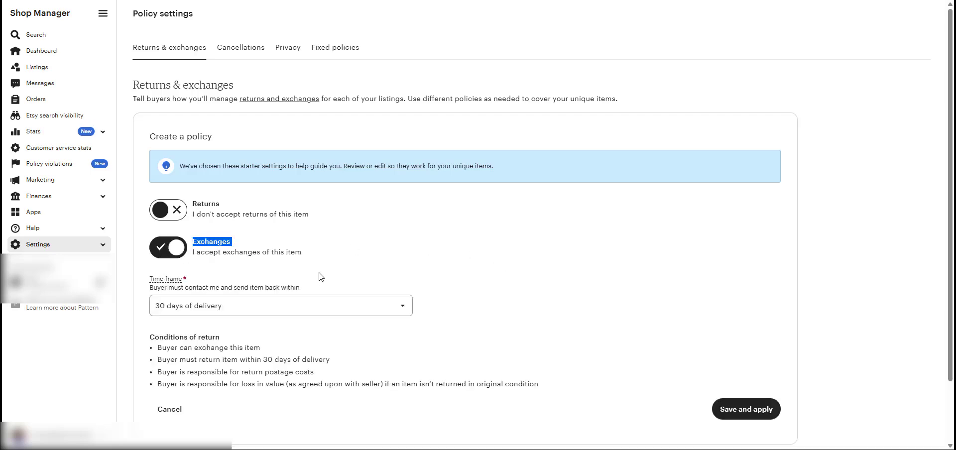
pyautogui.click(351, 306)
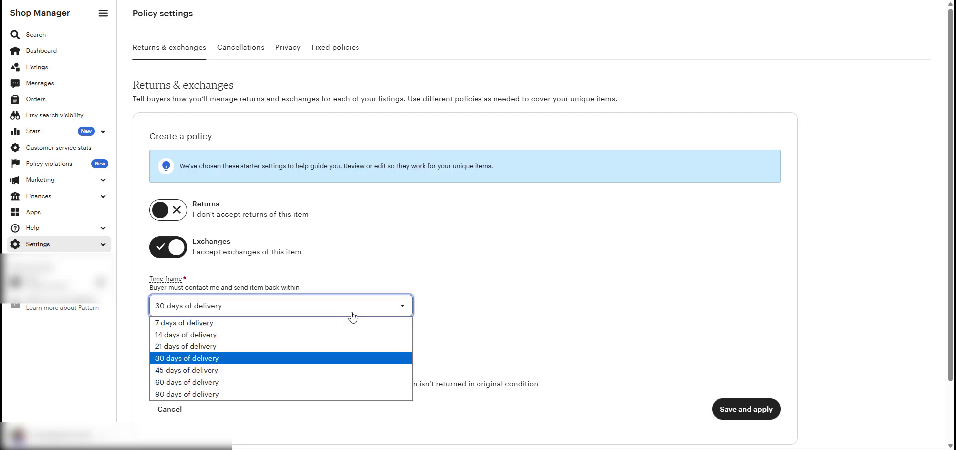
pyautogui.click(276, 324)
pyautogui.scroll(-2, 513, 264)
pyautogui.scroll(2, 512, 269)
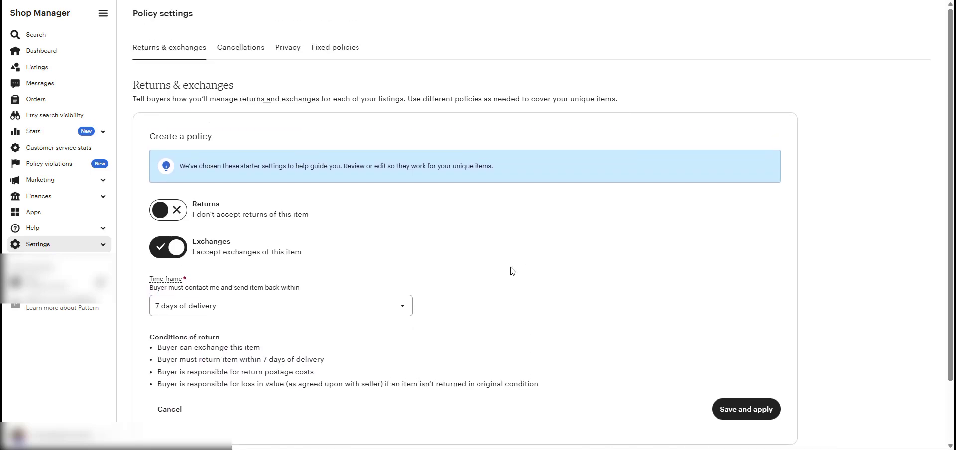
pyautogui.scroll(-2, 305, 253)
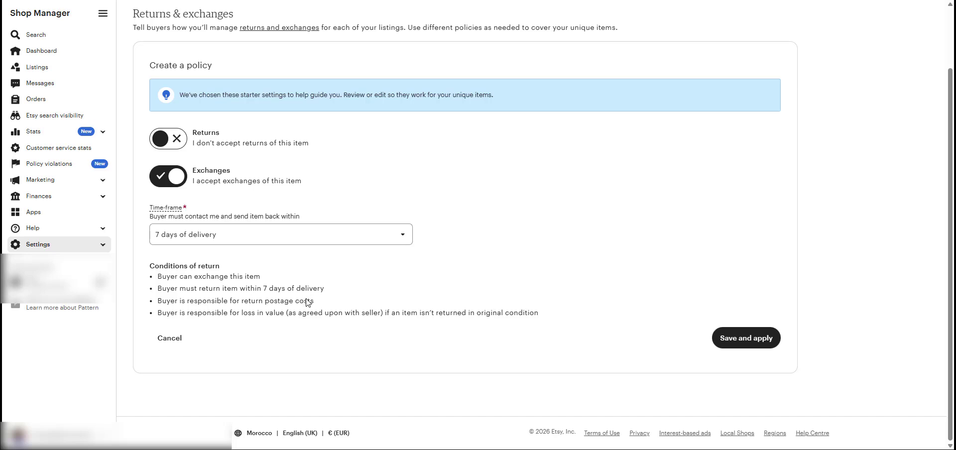
pyautogui.moveTo(540, 315); pyautogui.dragTo(393, 360)
pyautogui.click(394, 360)
pyautogui.scroll(1, 278, 250)
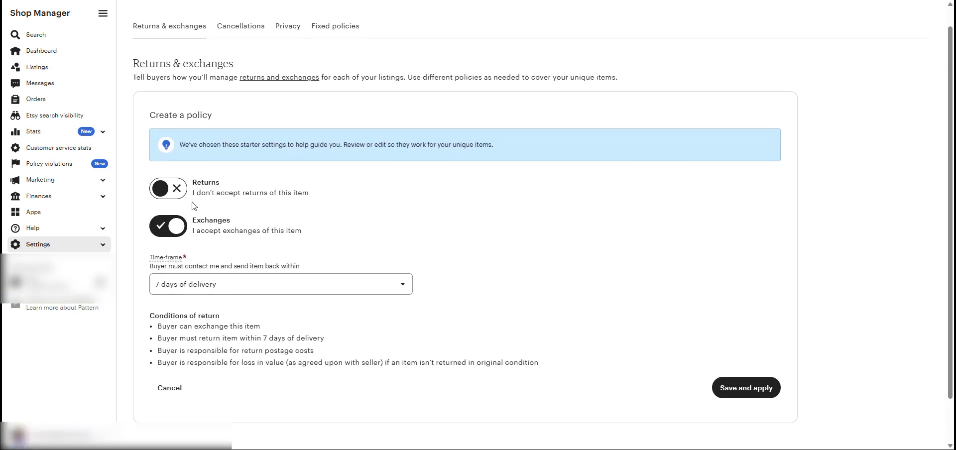
pyautogui.moveTo(311, 193); pyautogui.dragTo(416, 197)
pyautogui.click(178, 229)
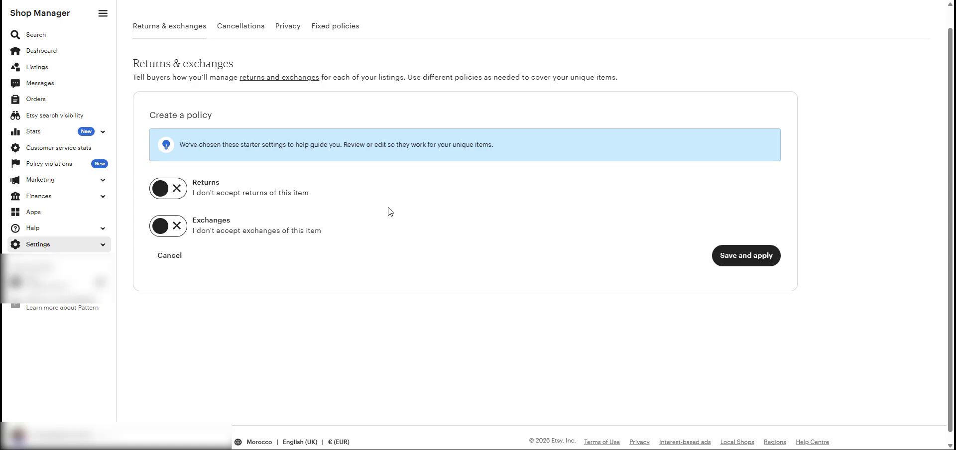
# Save and apply the policy without returns or exchanges.
pyautogui.scroll(1, 598, 257)
pyautogui.click(732, 277)
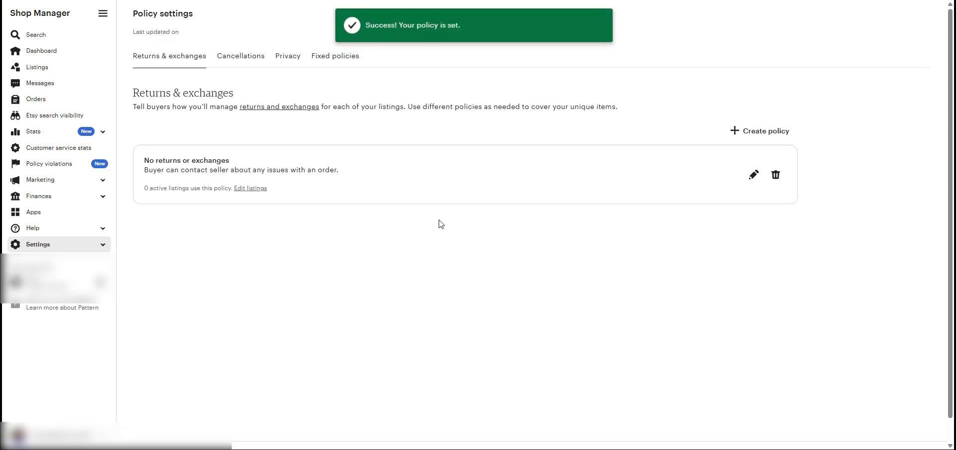
# Copy Etsy's privacy policy instructions from the Policy settings and send them to ChatGPT to generate the shop's privacy policy.
pyautogui.click(295, 59)
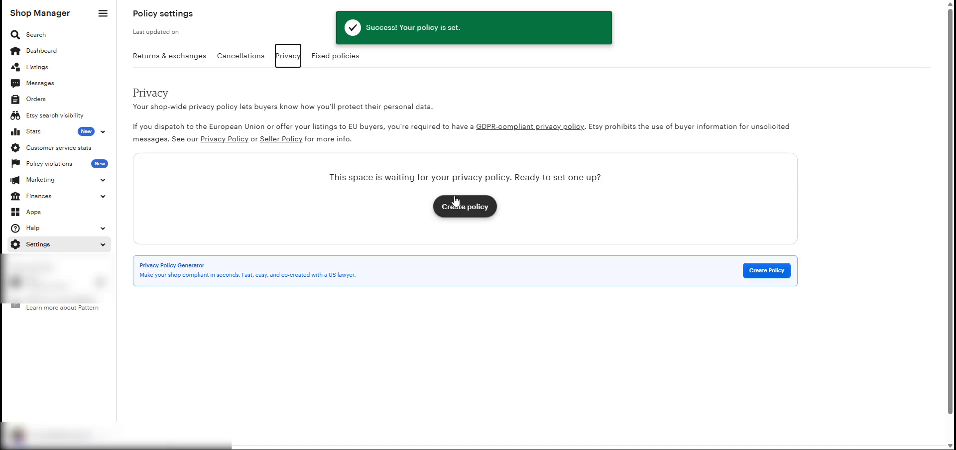
pyautogui.moveTo(132, 92); pyautogui.dragTo(383, 152)
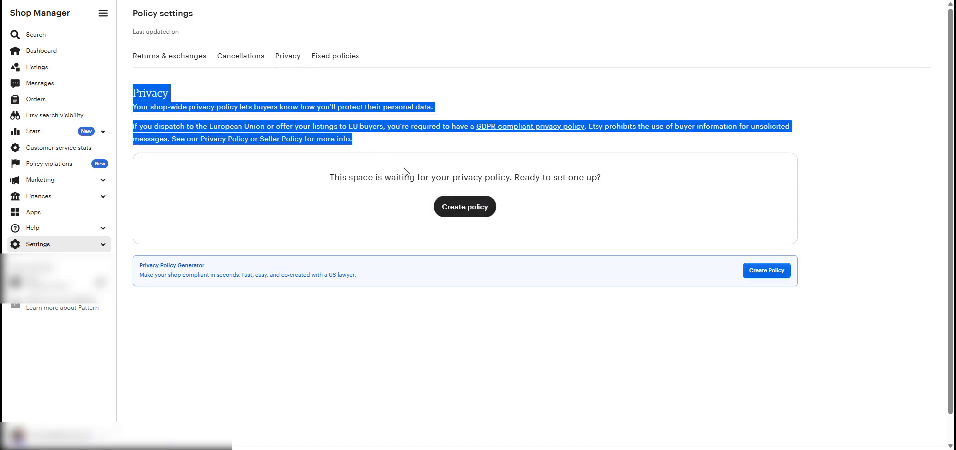
pyautogui.click(195, 1)
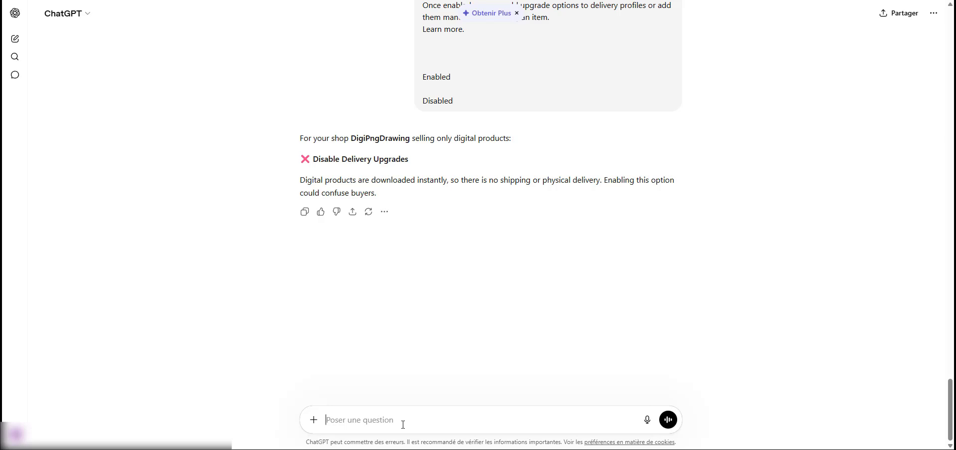
pyautogui.write("Privacy Your shop's privacy policy lets buyers know how you'll protect their personal data.  If you dispatch to the European Union or offer your listings to EU buyers, you're required to have a GDPR-compliant privacy policyOpens a new tab. Etsy prohibits the use of buyer information for unsolicited messages. See our Privacy PolicyOpens a new tab or Seller PolicyOpens a new tab for more info.")
pyautogui.press('Return')
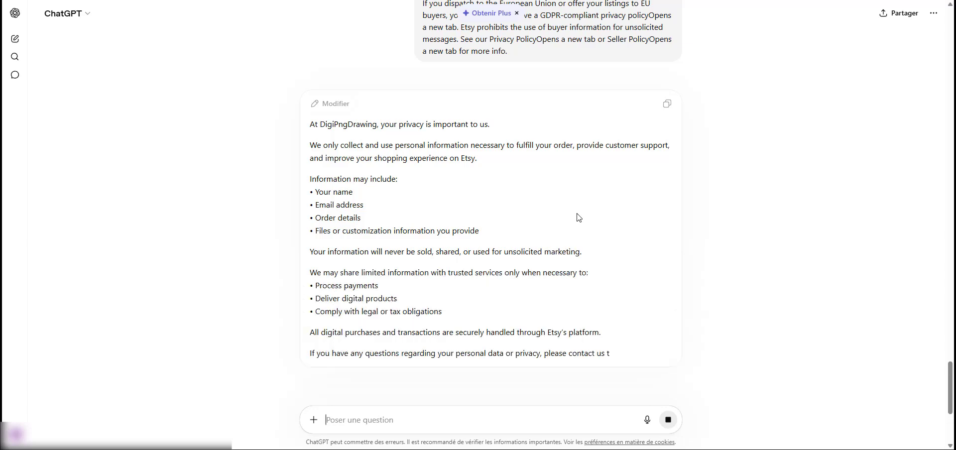
# Copy the generated privacy policy from ChatGPT into a new Etsy privacy policy and publish it.
pyautogui.scroll(-2, 665, 184)
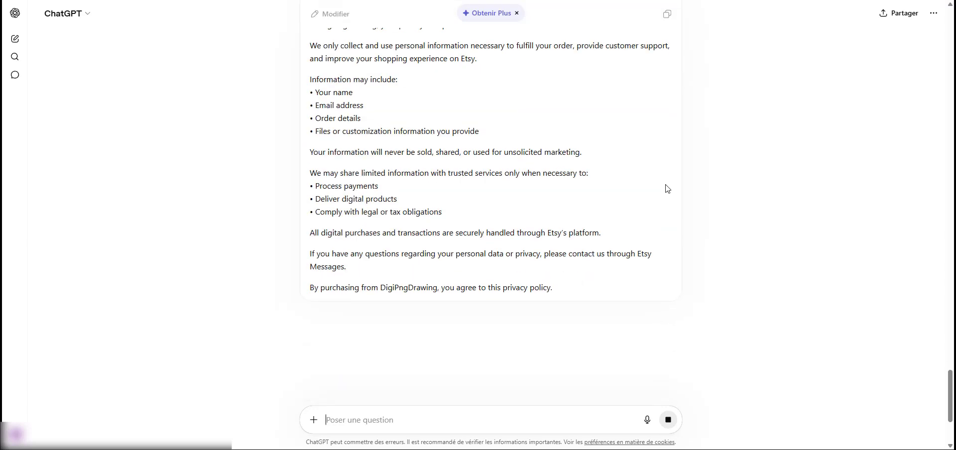
pyautogui.scroll(3, 667, 188)
pyautogui.click(667, 154)
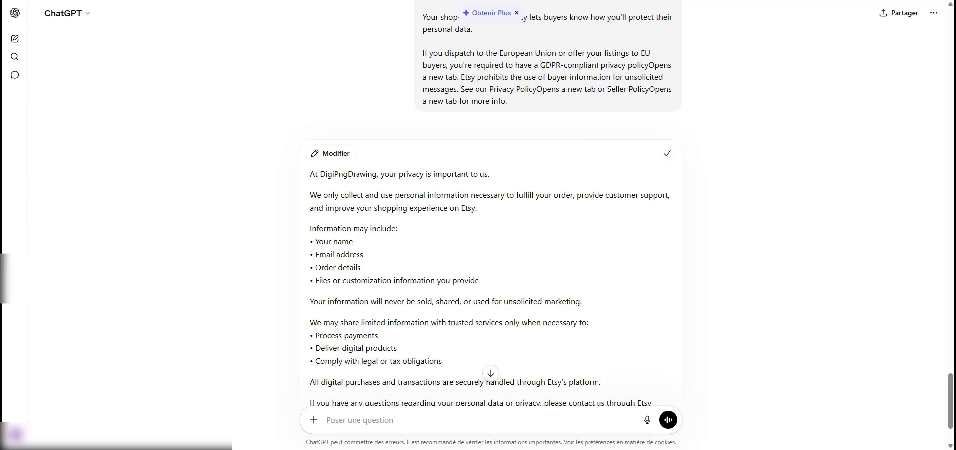
pyautogui.hotkey('alt', 'Tab')
pyautogui.click(406, 204)
pyautogui.click(396, 290)
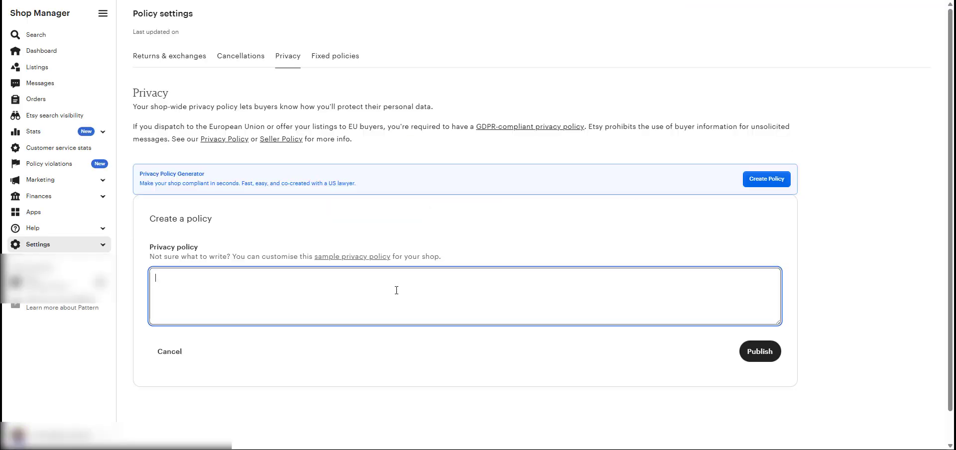
pyautogui.hotkey('ctrl', 'v')
pyautogui.click(761, 352)
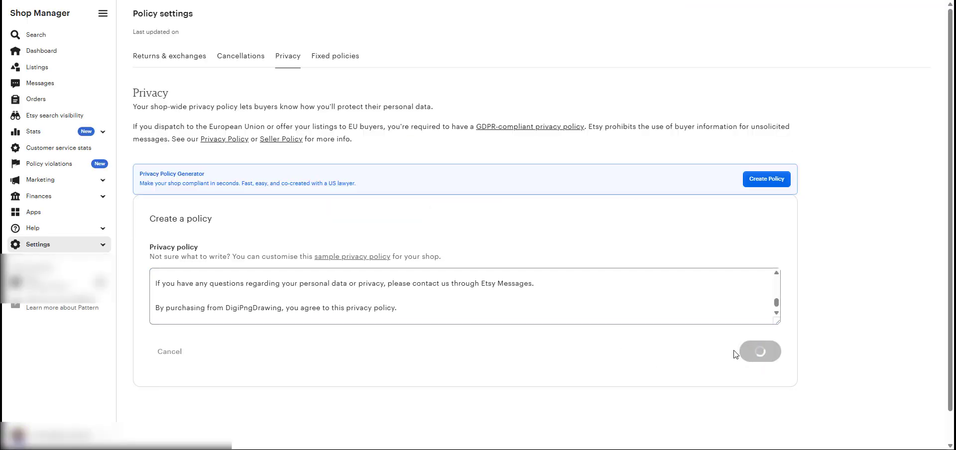
# Open the shop's "Partners you work with" settings.
pyautogui.click(107, 246)
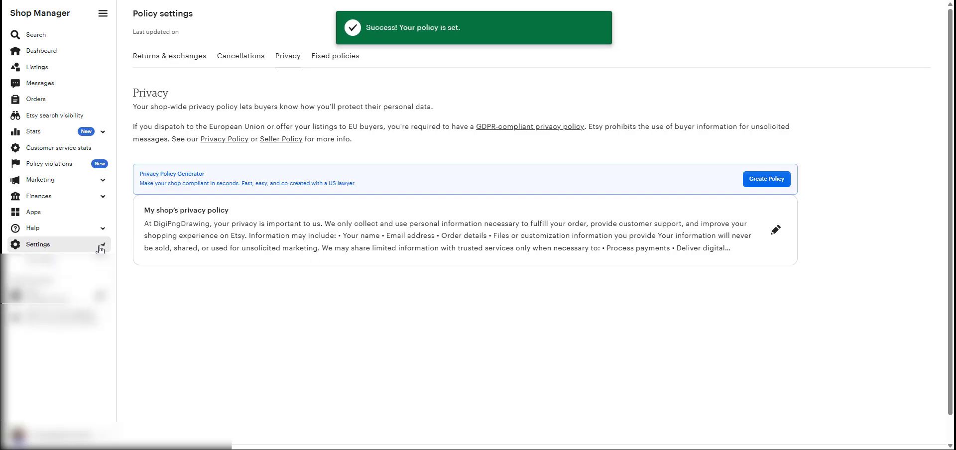
pyautogui.click(72, 331)
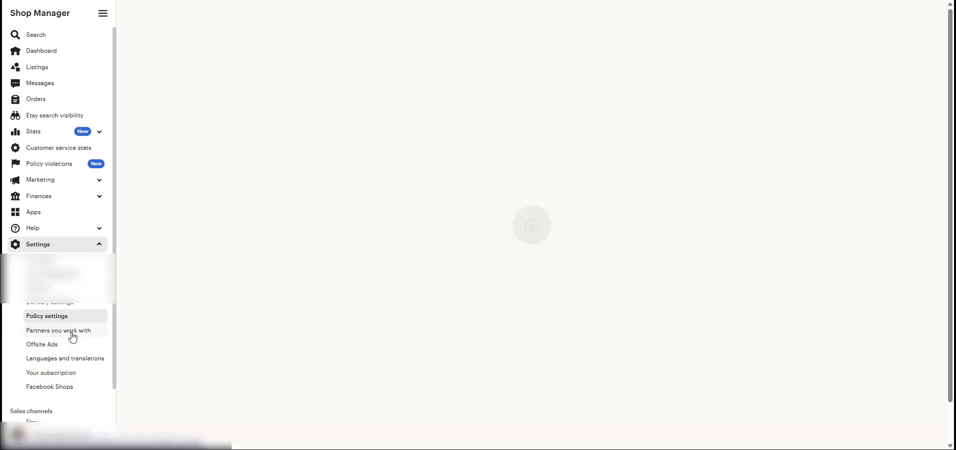